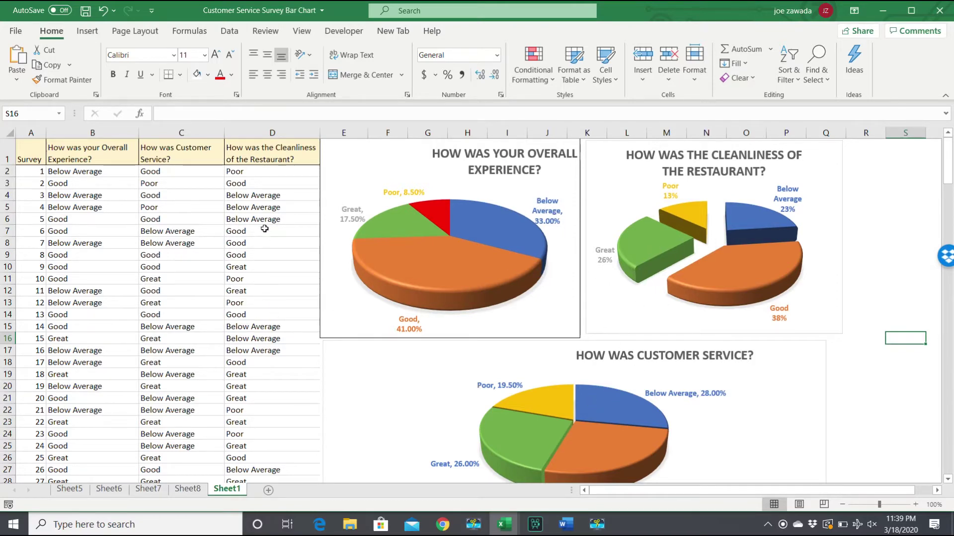
Step: Create an empty pivot table from Sheet1!$A$1:$D$201 on a new worksheet, Sheet6
{"action": "left_click", "coordinate": [161, 219]}
{"action": "left_click", "coordinate": [269, 203]}
{"action": "left_click", "coordinate": [84, 229]}
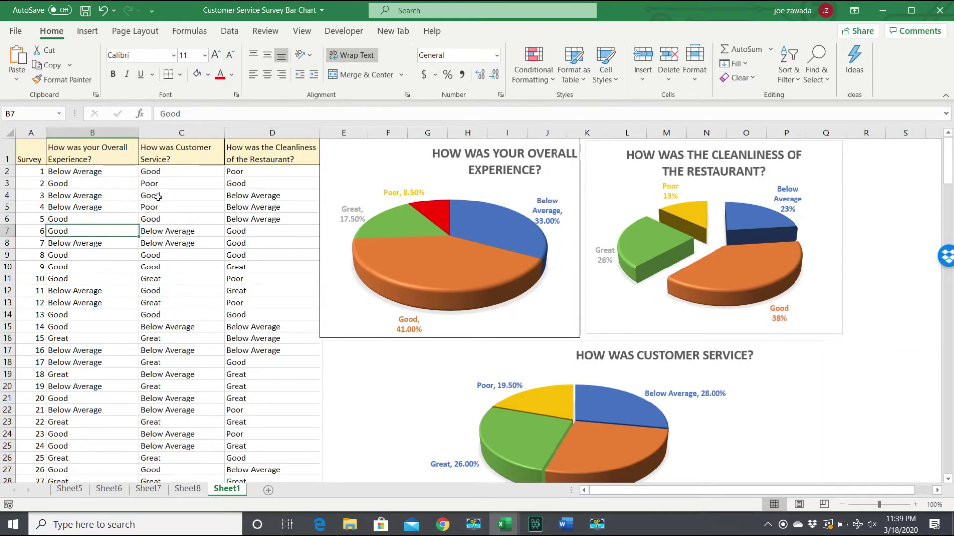
{"action": "left_click", "coordinate": [167, 195]}
{"action": "left_click", "coordinate": [251, 194]}
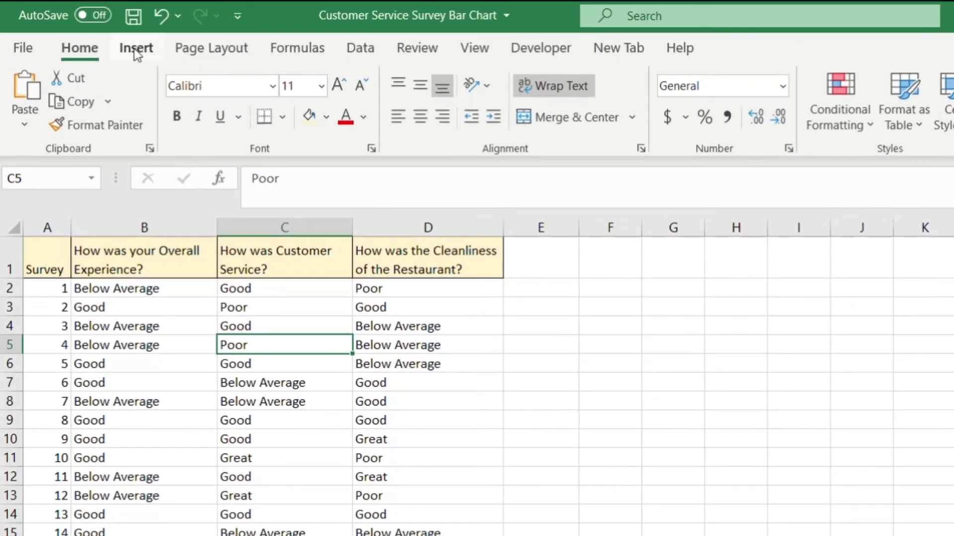
{"action": "left_click", "coordinate": [132, 48]}
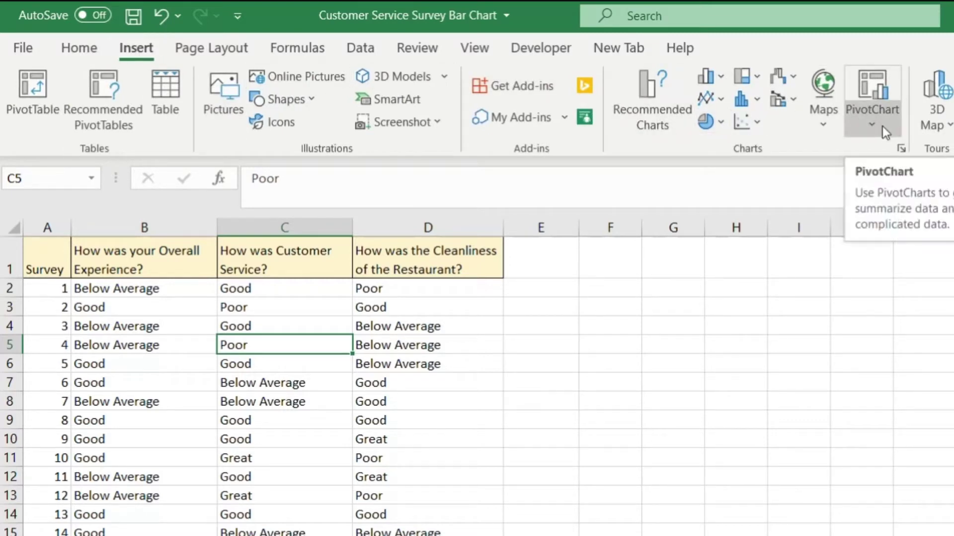
{"action": "left_click", "coordinate": [35, 99]}
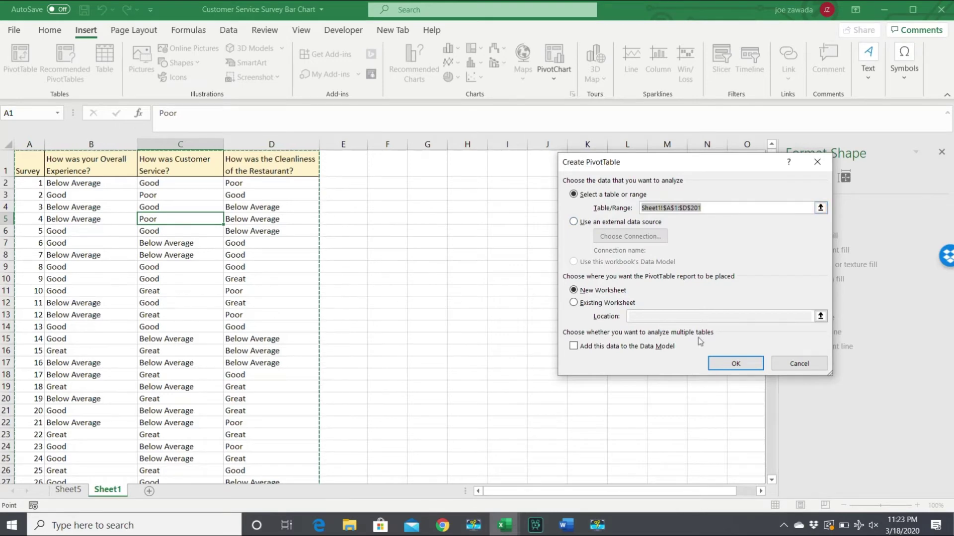
{"action": "left_click", "coordinate": [734, 363]}
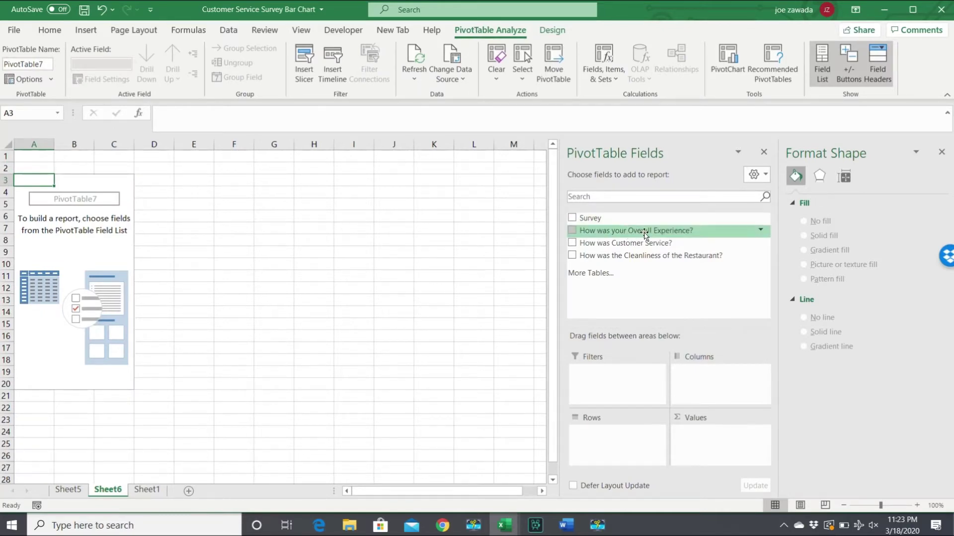
Step: Count Overall Experience by rating in columns and show the counts as % of Grand Total
{"action": "left_click_drag", "start_coordinate": [644, 233], "coordinate": [709, 445]}
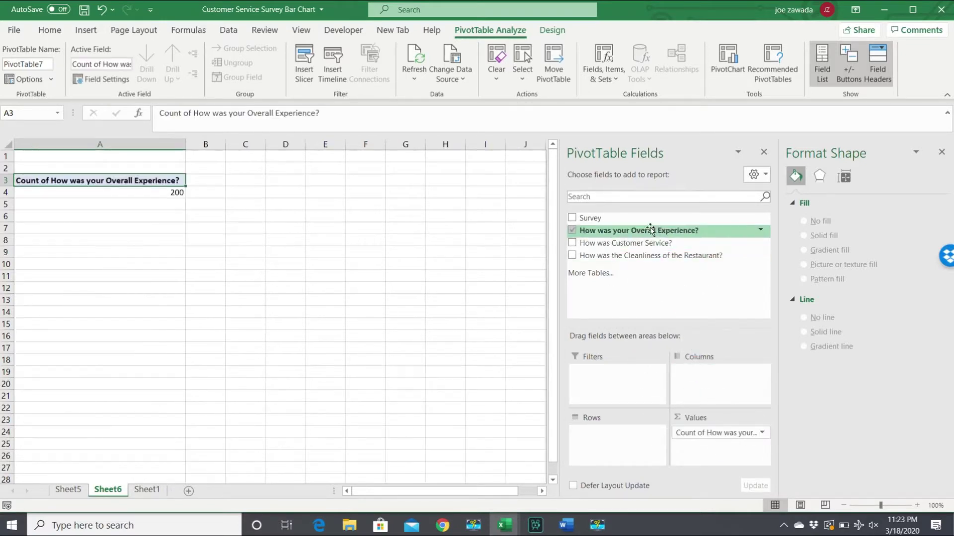
{"action": "left_click_drag", "start_coordinate": [650, 232], "coordinate": [707, 379]}
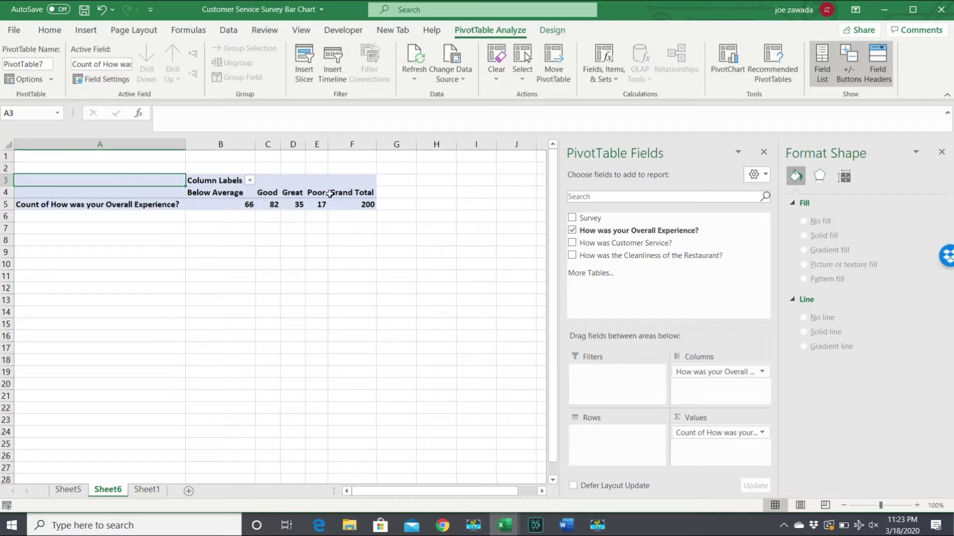
{"action": "left_click", "coordinate": [232, 205]}
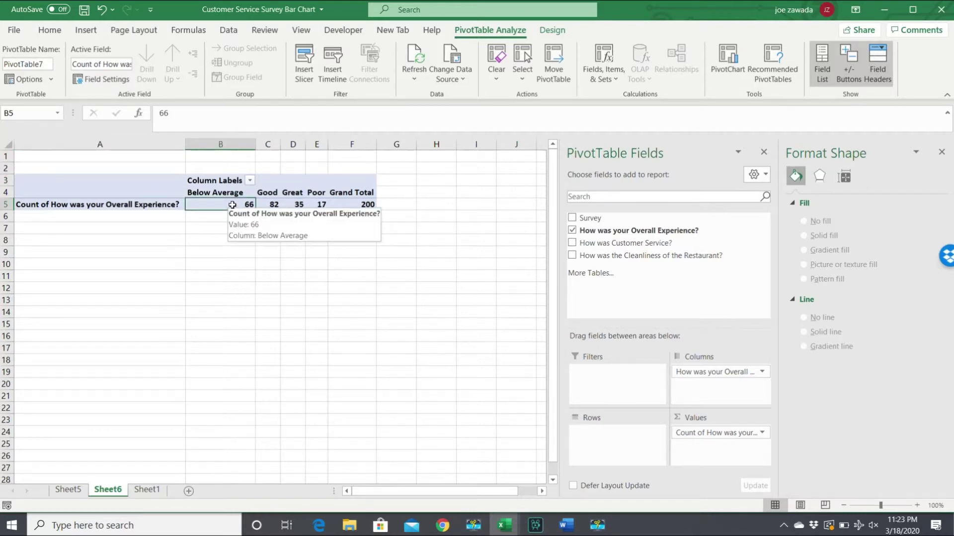
{"action": "right_click", "coordinate": [233, 206]}
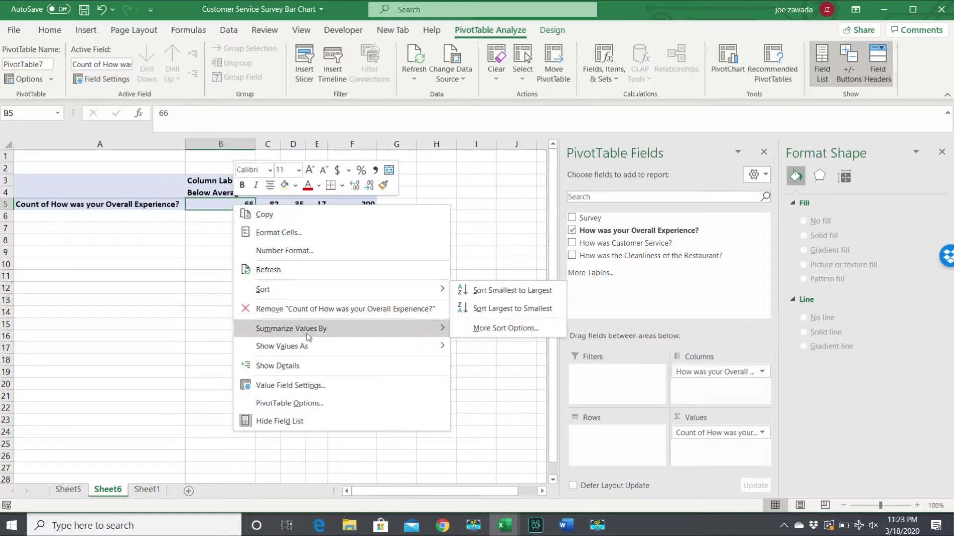
{"action": "mouse_move", "coordinate": [324, 355]}
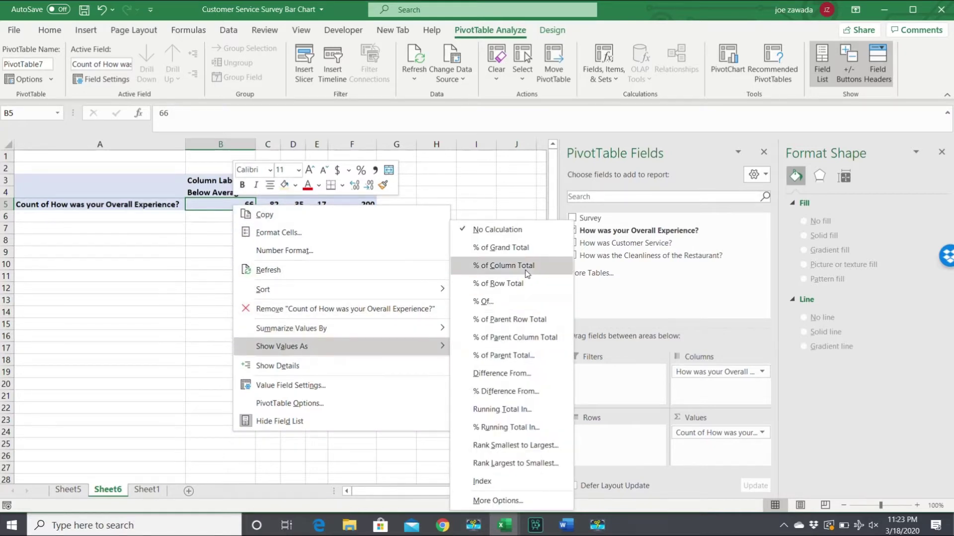
{"action": "left_click", "coordinate": [521, 254]}
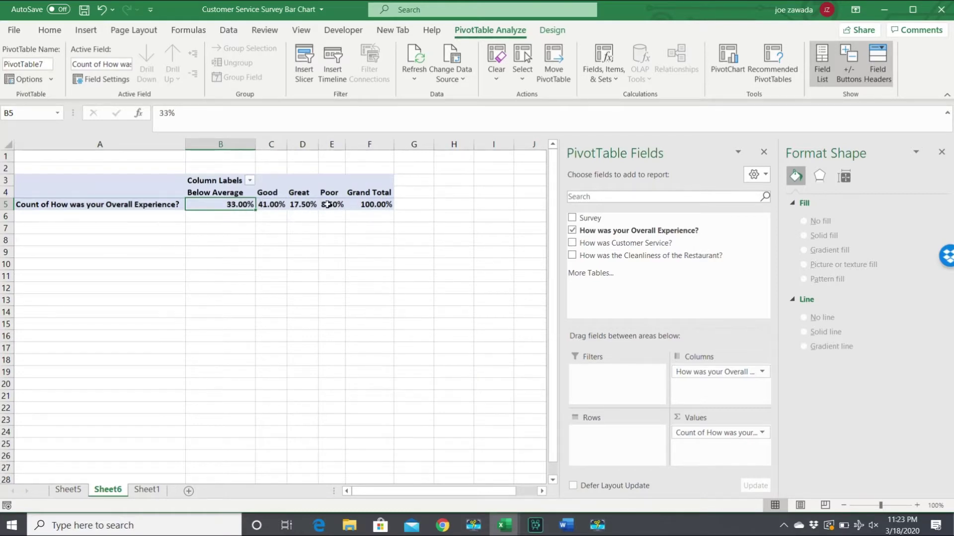
{"action": "mouse_move", "coordinate": [343, 207]}
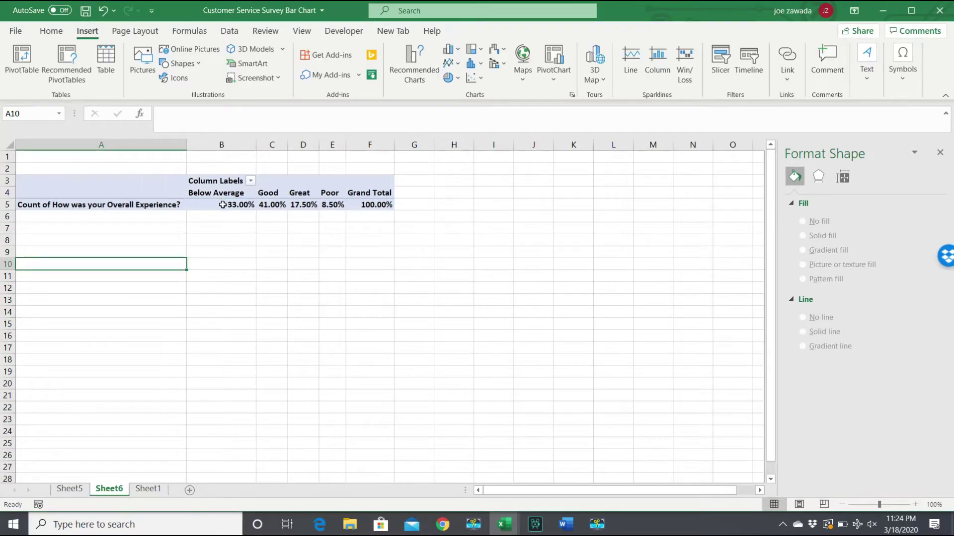
{"action": "left_click", "coordinate": [221, 204]}
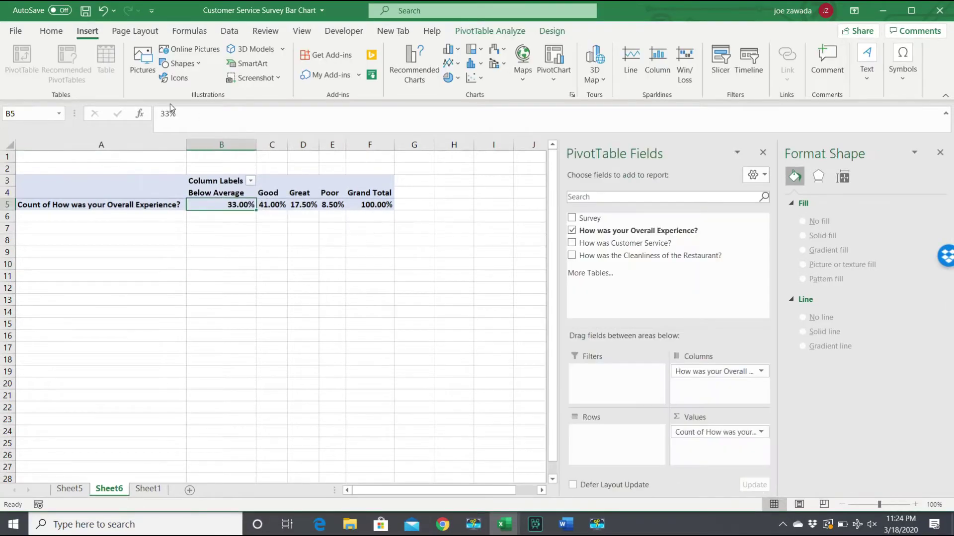
Step: Insert a 2-D pie PivotChart, nudge it down-right, and switch row/column so slices show ratings
{"action": "left_click", "coordinate": [458, 80]}
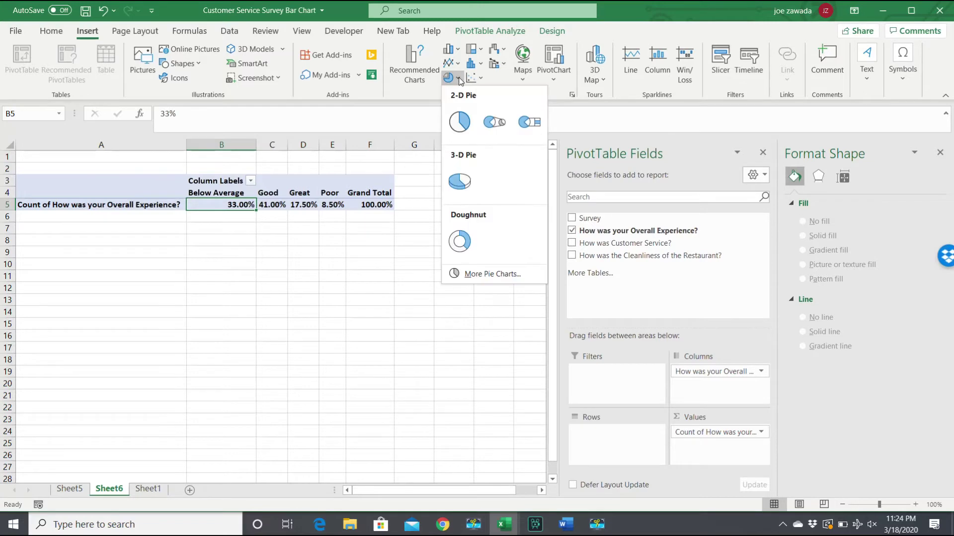
{"action": "left_click", "coordinate": [460, 124]}
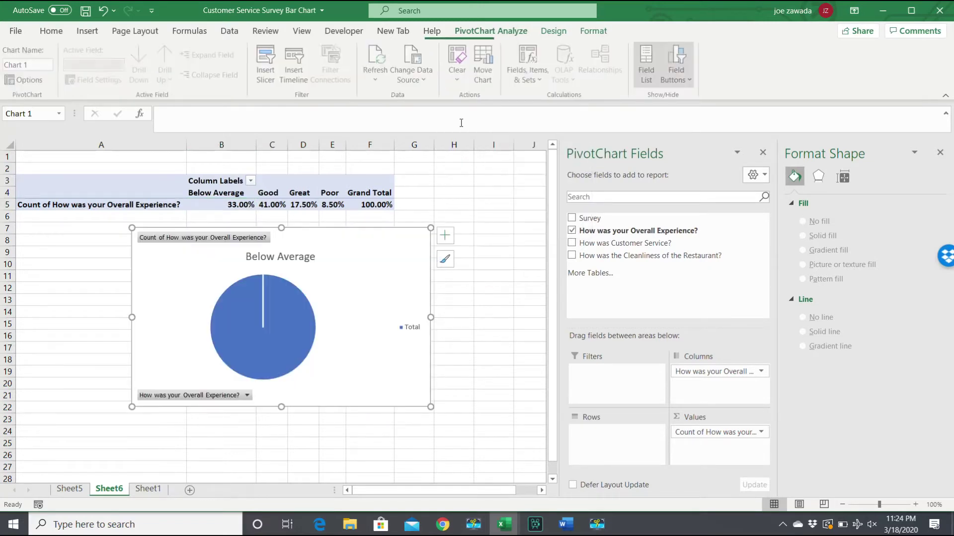
{"action": "left_click_drag", "start_coordinate": [358, 237], "coordinate": [377, 254]}
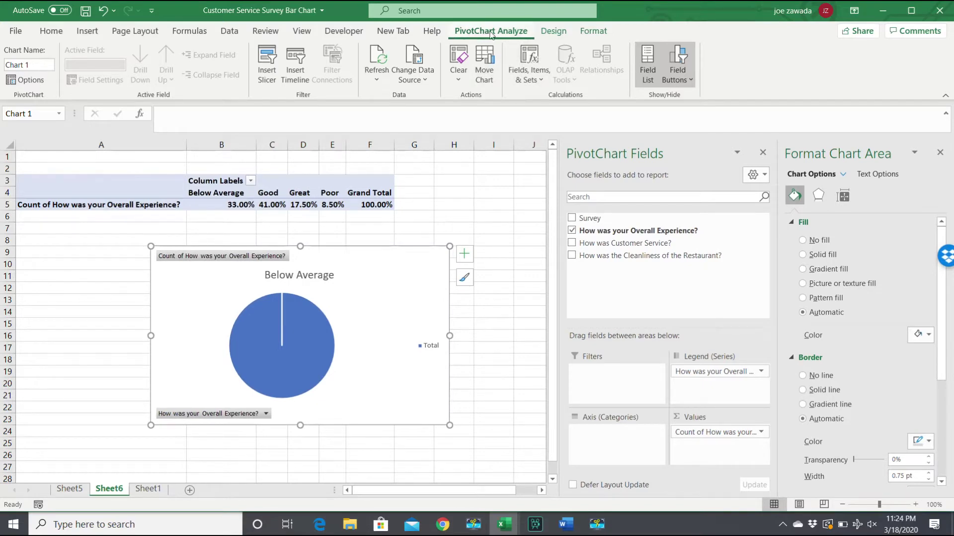
{"action": "left_click", "coordinate": [551, 31]}
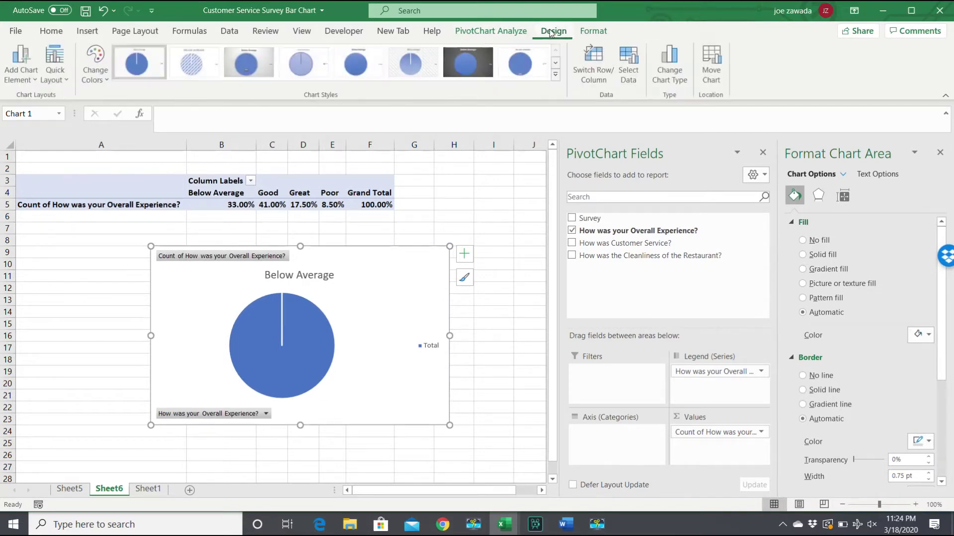
{"action": "left_click", "coordinate": [599, 67]}
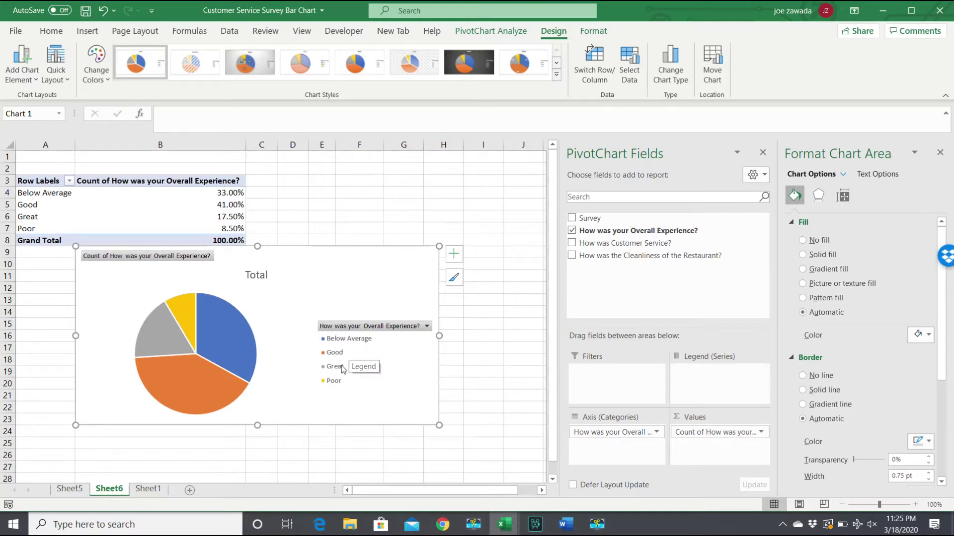
Step: Move the chart down-right, hide its value and rating field buttons, and delete the legend
{"action": "left_click_drag", "start_coordinate": [351, 270], "coordinate": [380, 291]}
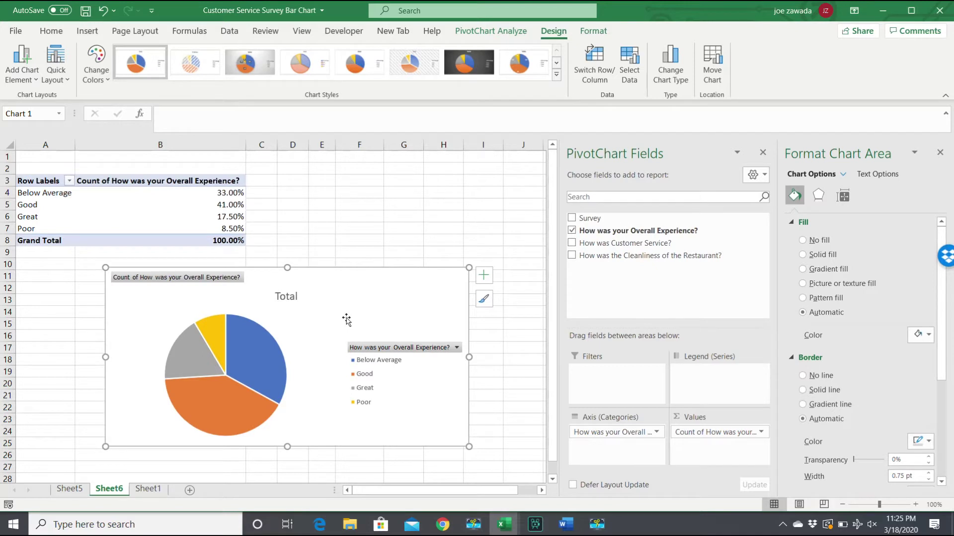
{"action": "right_click", "coordinate": [178, 279]}
{"action": "key", "text": "Escape"}
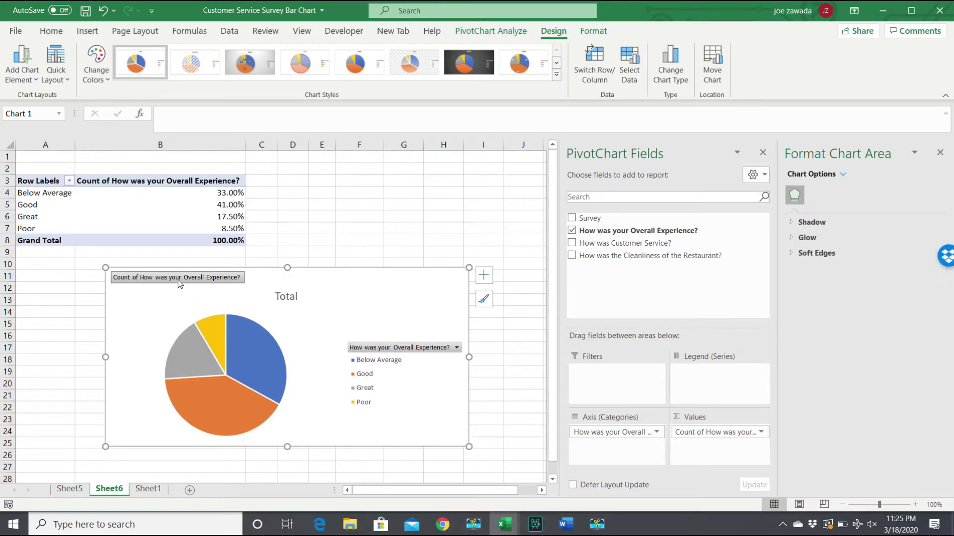
{"action": "right_click", "coordinate": [178, 279]}
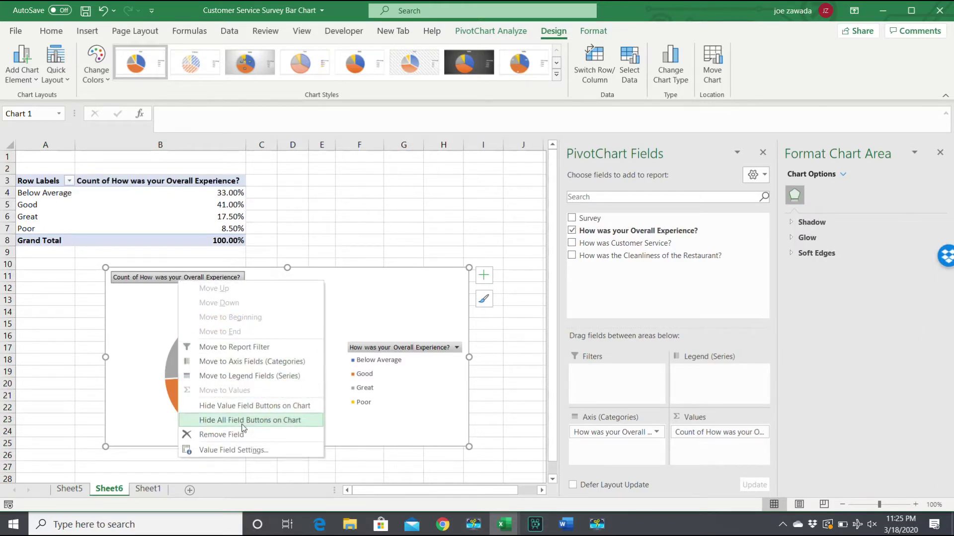
{"action": "left_click", "coordinate": [242, 406]}
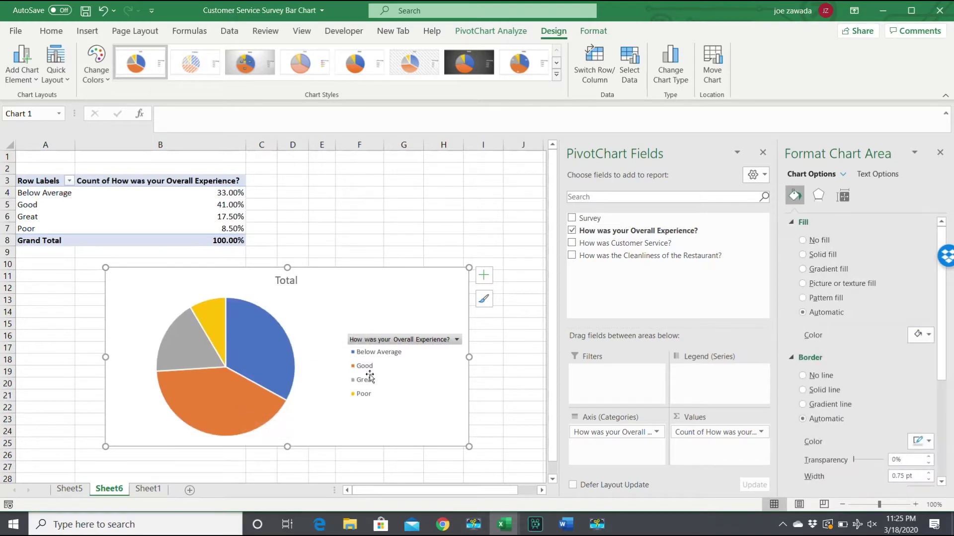
{"action": "left_click", "coordinate": [384, 341]}
{"action": "left_click", "coordinate": [384, 341]}
{"action": "right_click", "coordinate": [384, 341]}
{"action": "left_click", "coordinate": [438, 286]}
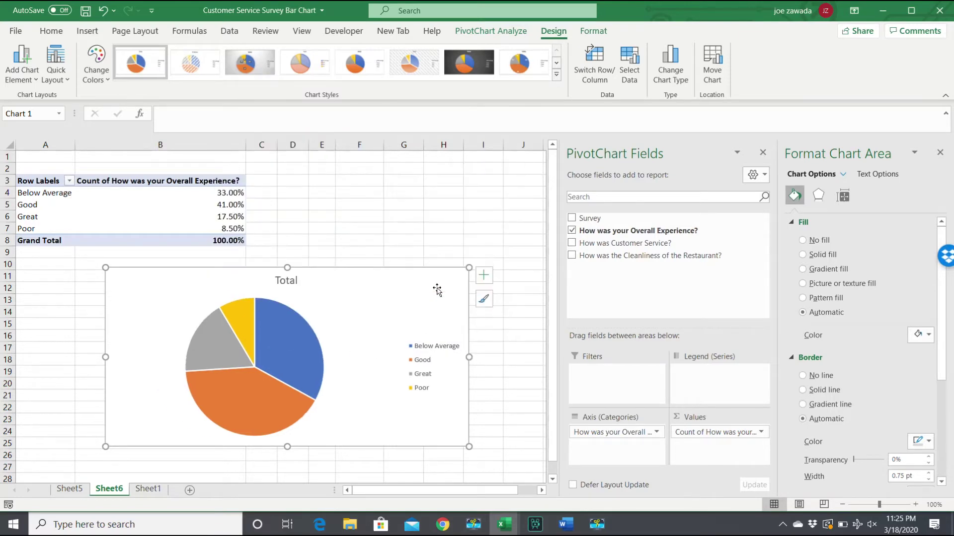
{"action": "left_click", "coordinate": [420, 350]}
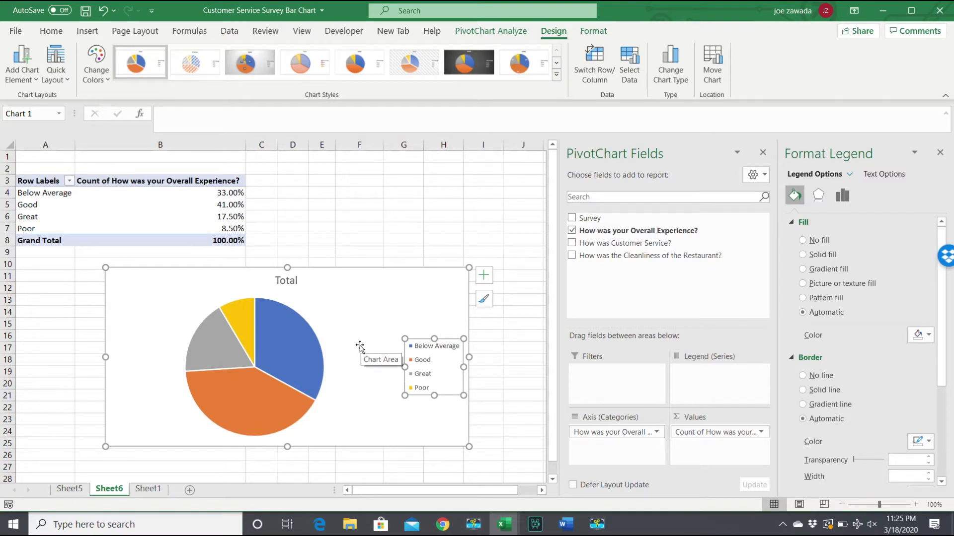
{"action": "key", "text": "Delete"}
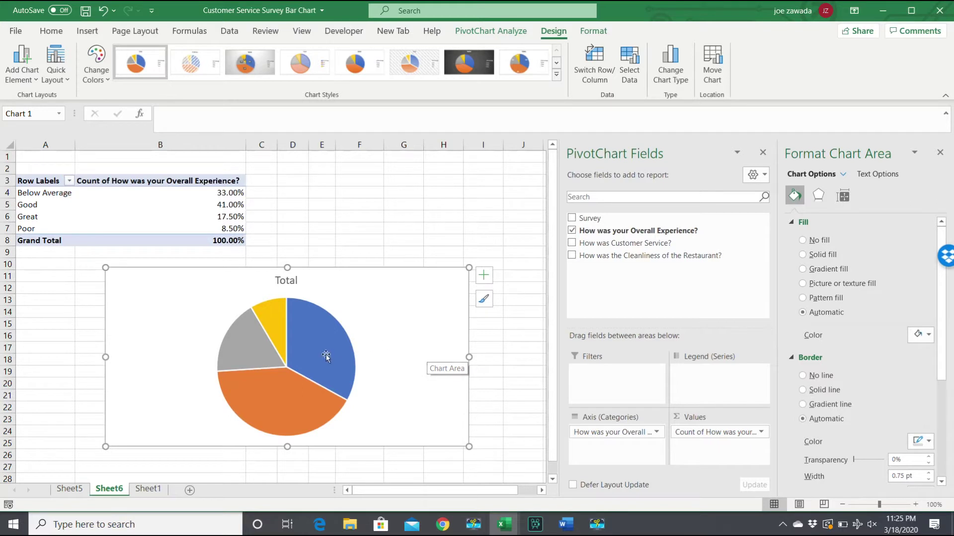
Step: Add percentage data labels to the pie slices
{"action": "mouse_move", "coordinate": [305, 357]}
{"action": "left_click", "coordinate": [310, 335]}
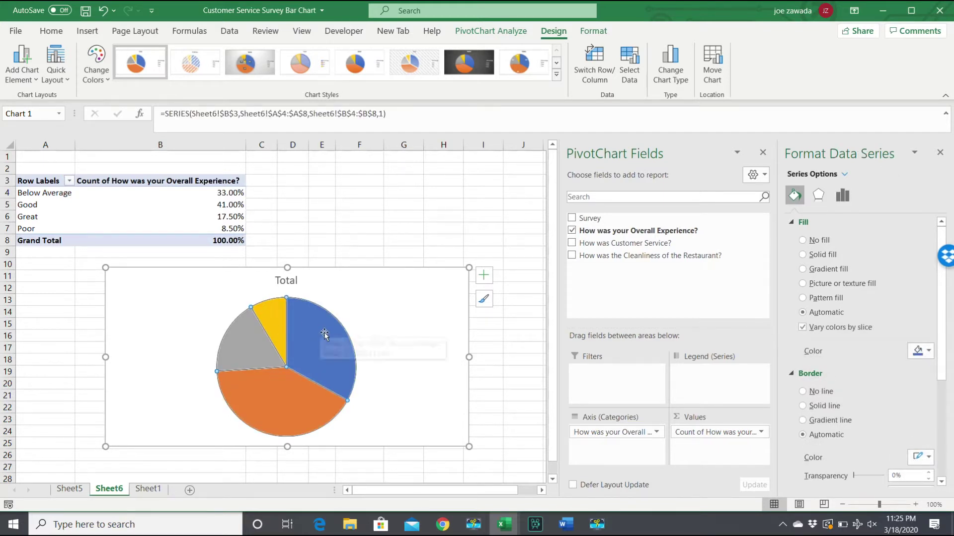
{"action": "mouse_move", "coordinate": [328, 339]}
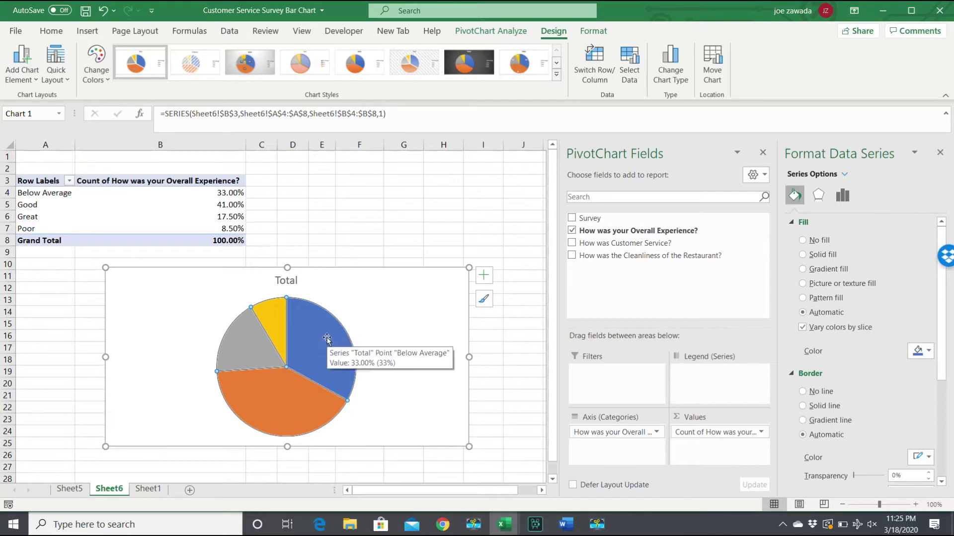
{"action": "right_click", "coordinate": [327, 340]}
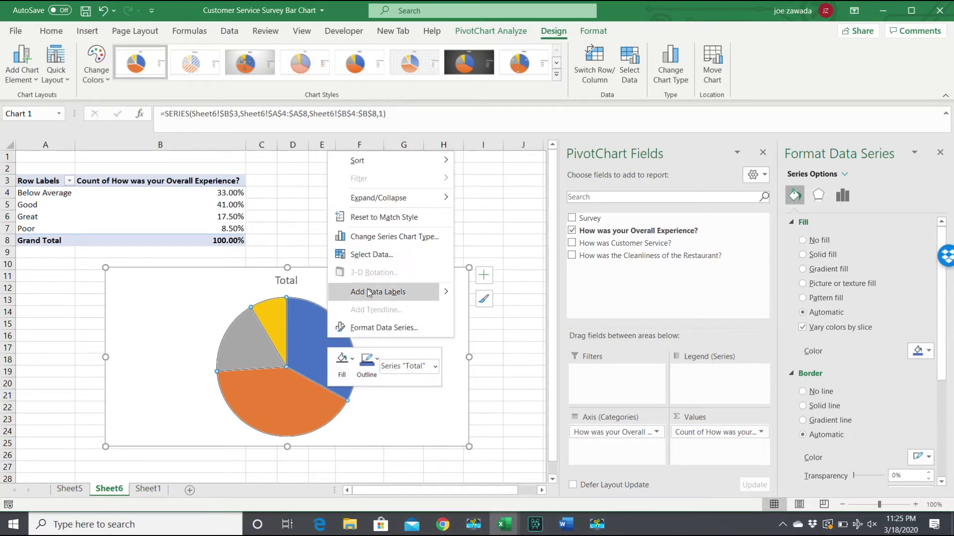
{"action": "left_click", "coordinate": [427, 292]}
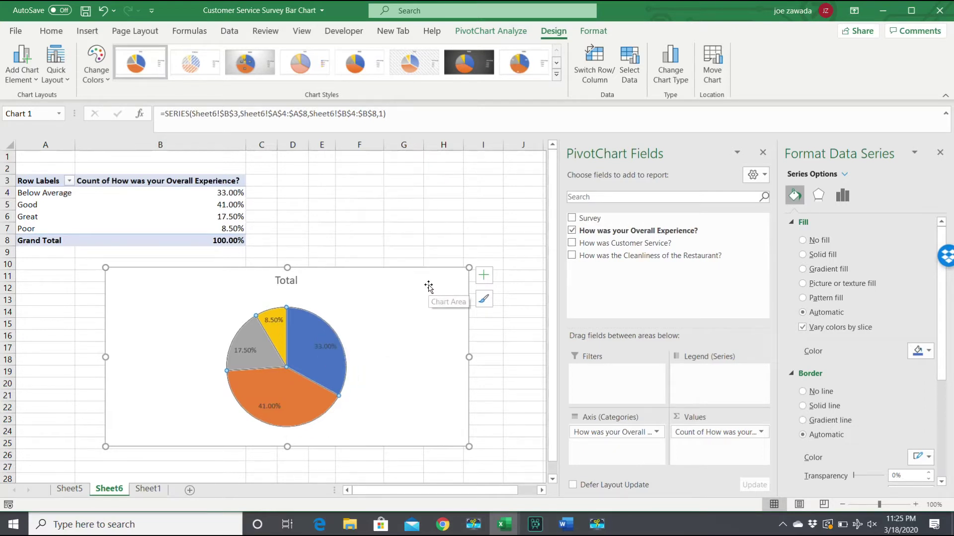
Step: Select the data labels, close the PivotChart Fields pane and expand the Label Options
{"action": "mouse_move", "coordinate": [318, 356]}
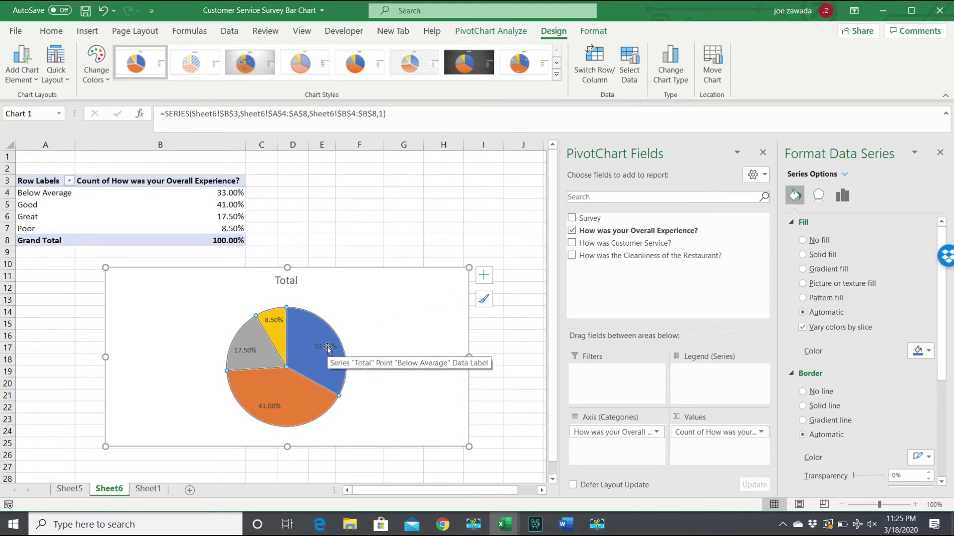
{"action": "left_click", "coordinate": [328, 348]}
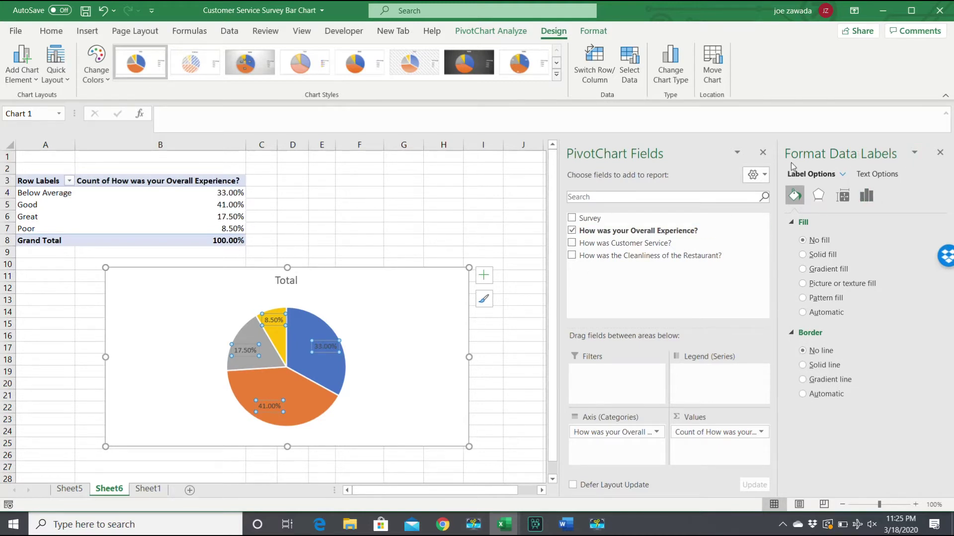
{"action": "left_click", "coordinate": [763, 152]}
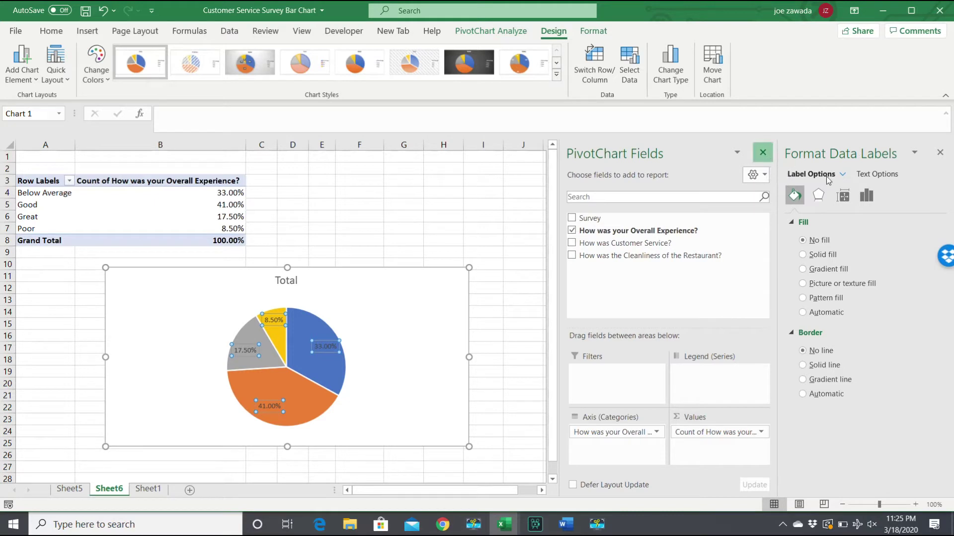
{"action": "left_click", "coordinate": [868, 197]}
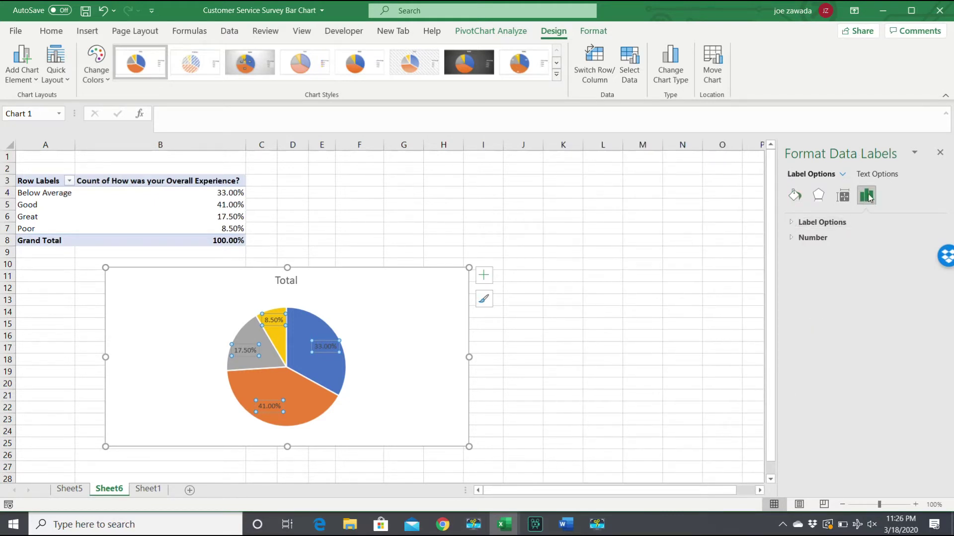
{"action": "left_click", "coordinate": [792, 224]}
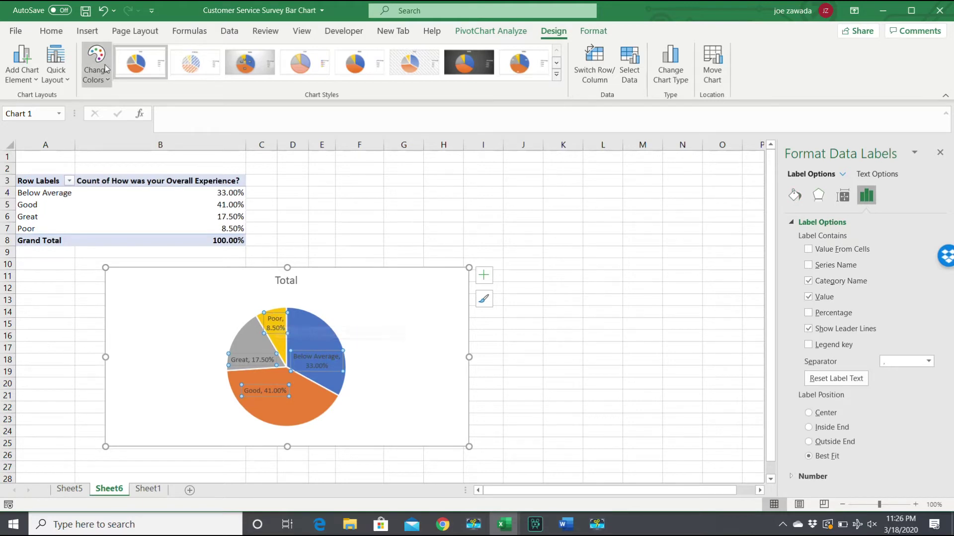
Step: Make the pie's data labels bold and enlarge their font to 10.5 pt
{"action": "left_click", "coordinate": [51, 31]}
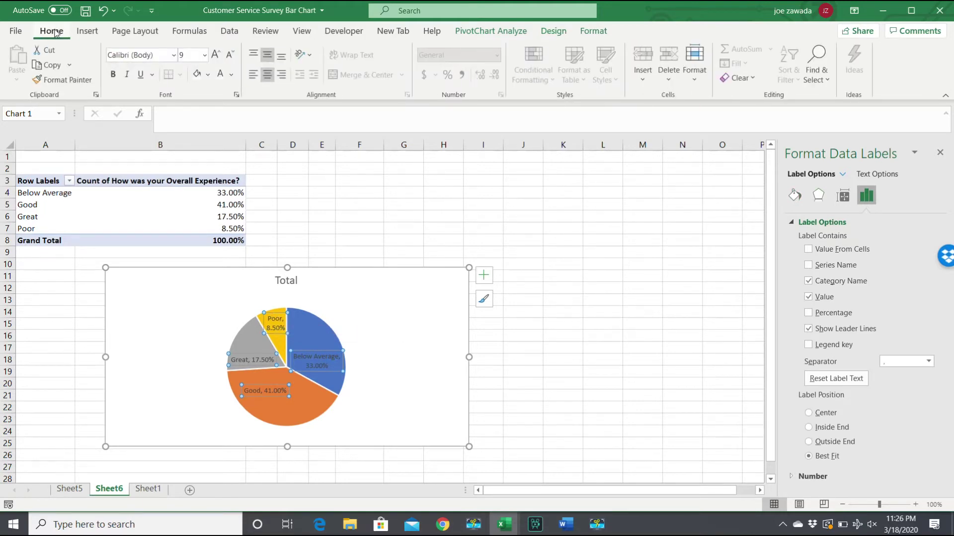
{"action": "left_click", "coordinate": [113, 74]}
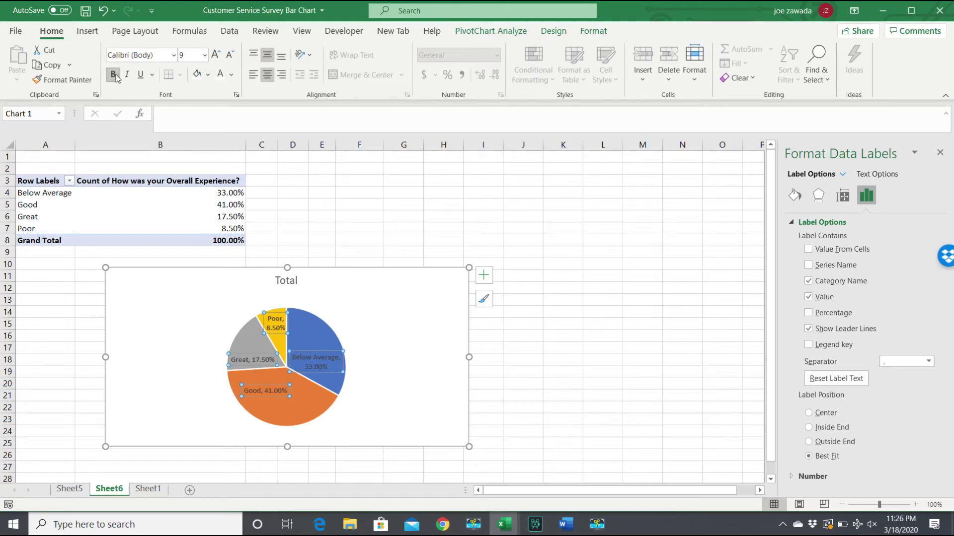
{"action": "left_click", "coordinate": [215, 54]}
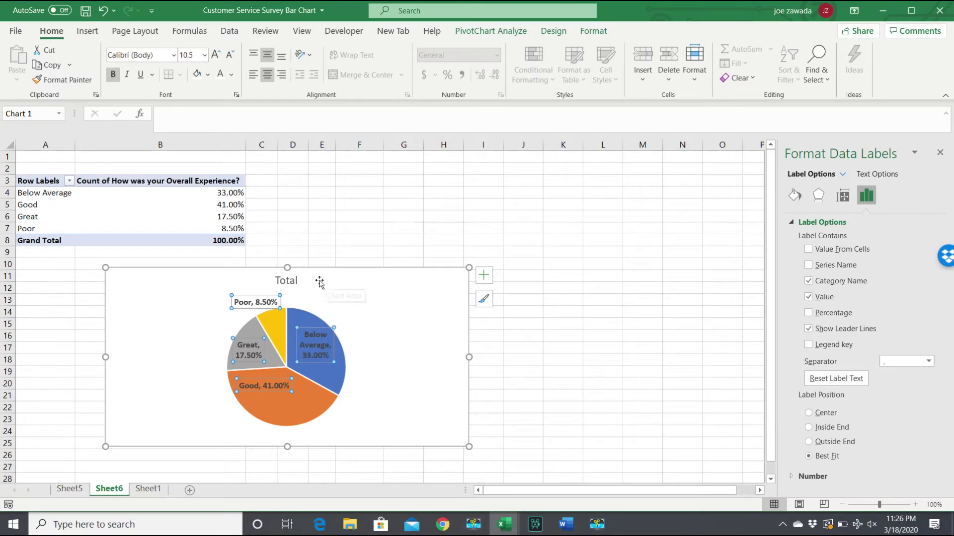
{"action": "left_click", "coordinate": [279, 281]}
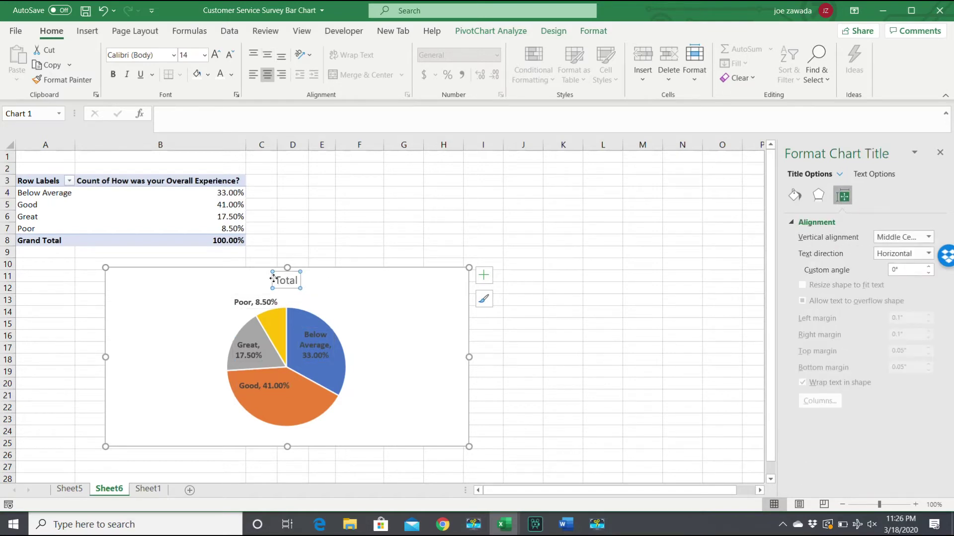
{"action": "left_click", "coordinate": [279, 279]}
Step: Replace the title Total with 'How was your Overall Experience?'
{"action": "double_click", "coordinate": [286, 279]}
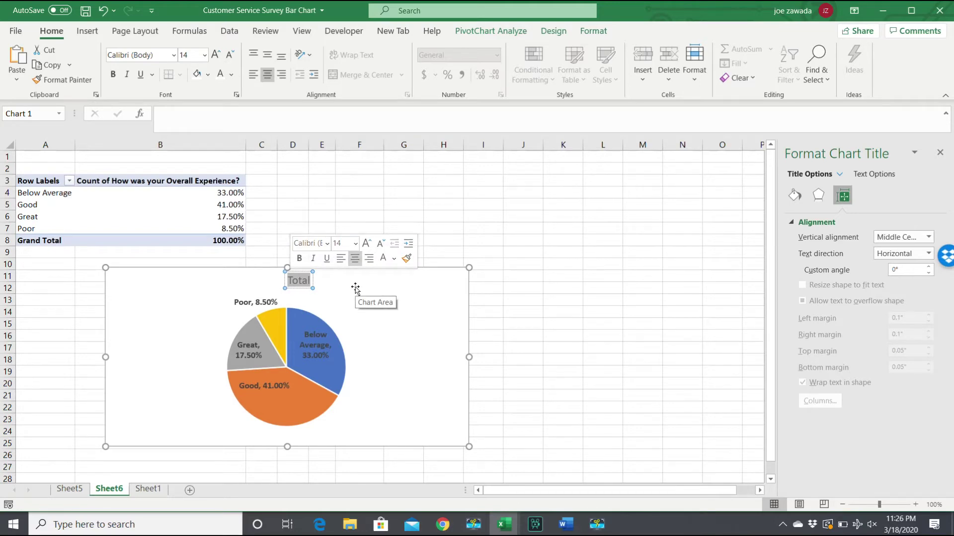
{"action": "type", "text": "How wa"}
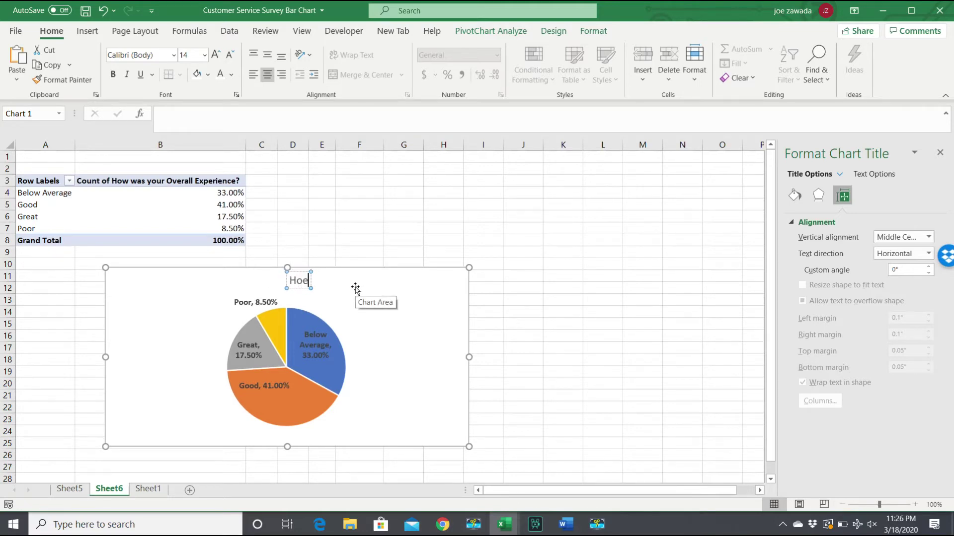
{"action": "type", "text": "s your"}
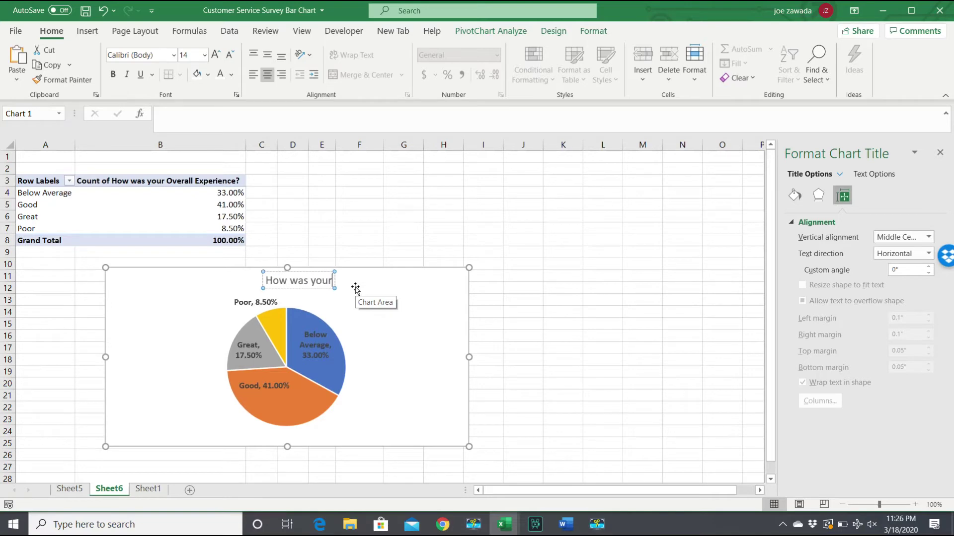
{"action": "type", "text": " Overall E"}
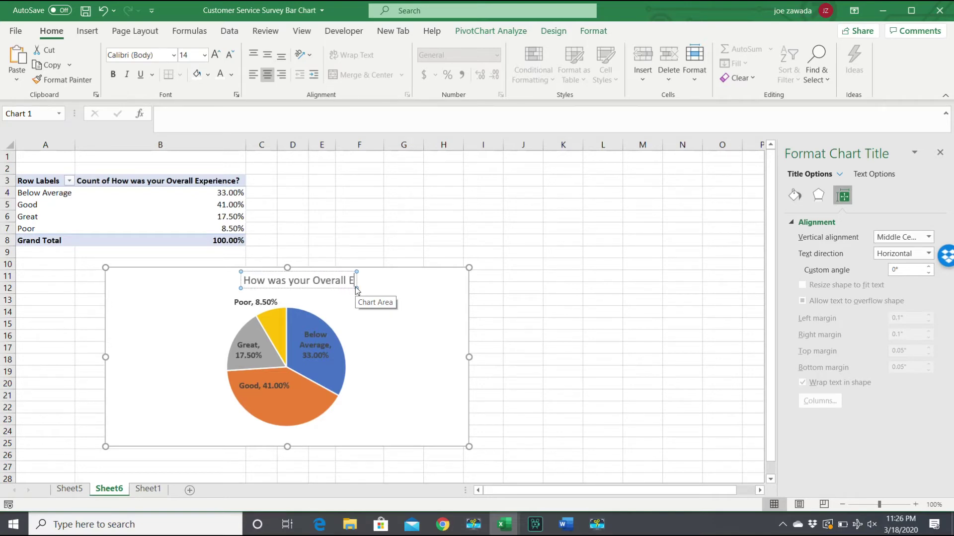
{"action": "type", "text": "xperience?"}
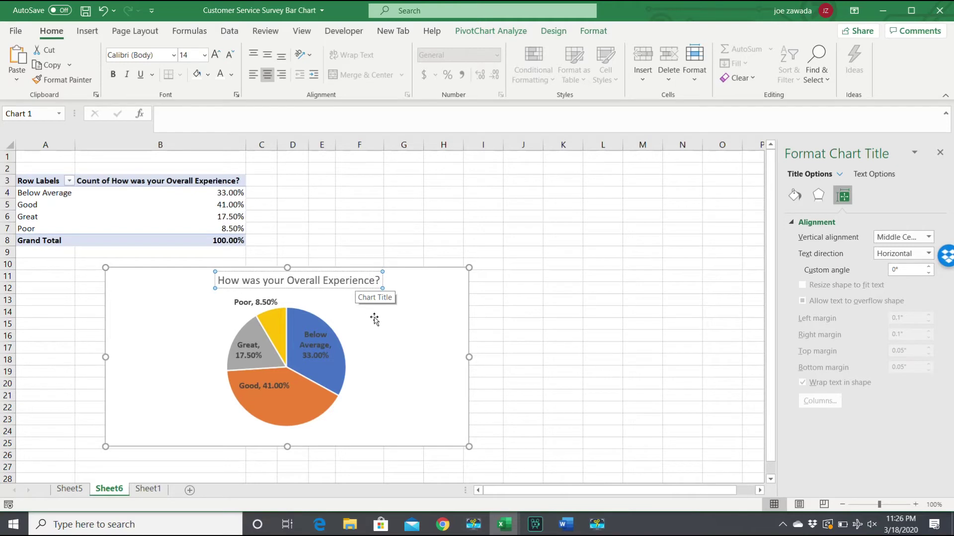
{"action": "left_click", "coordinate": [383, 325]}
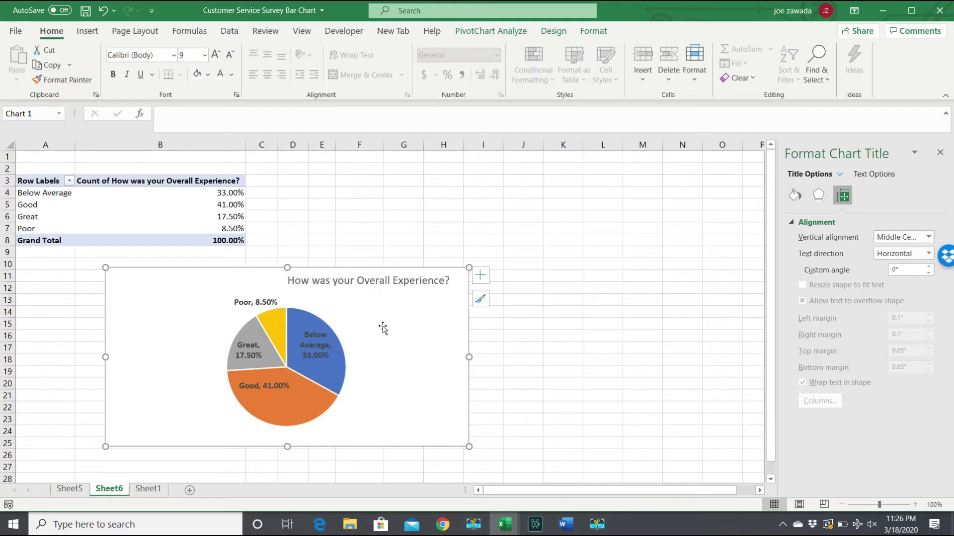
Step: Move the chart under the survey table, make it narrower and taller, and lift the Poor label above its slice
{"action": "left_click", "coordinate": [324, 281]}
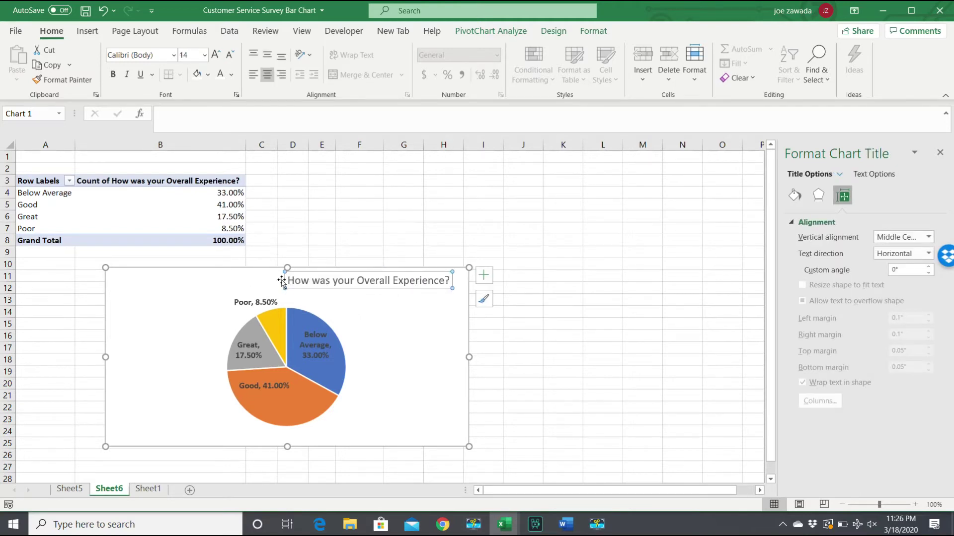
{"action": "left_click_drag", "start_coordinate": [281, 281], "coordinate": [211, 282]}
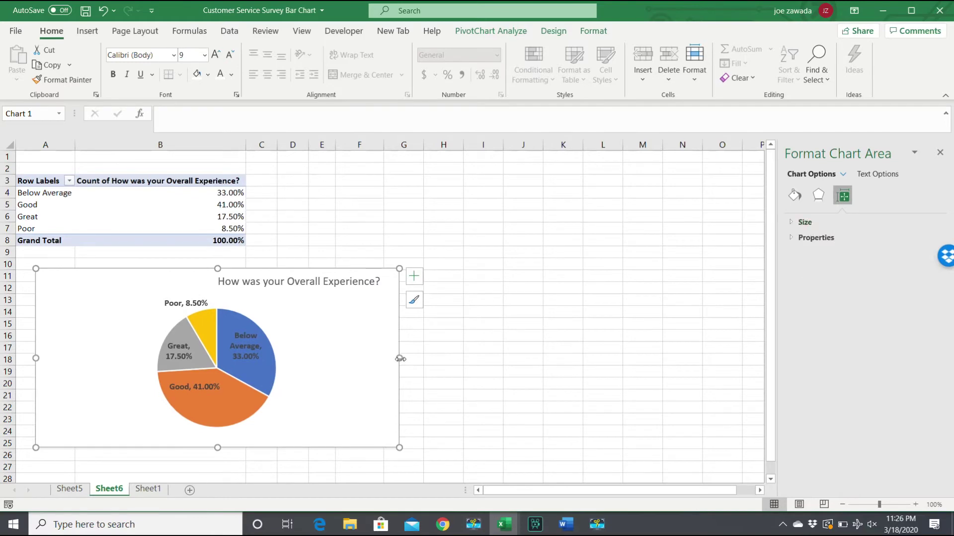
{"action": "left_click_drag", "start_coordinate": [400, 359], "coordinate": [315, 358]}
{"action": "left_click_drag", "start_coordinate": [175, 269], "coordinate": [177, 247]}
{"action": "left_click", "coordinate": [154, 289]}
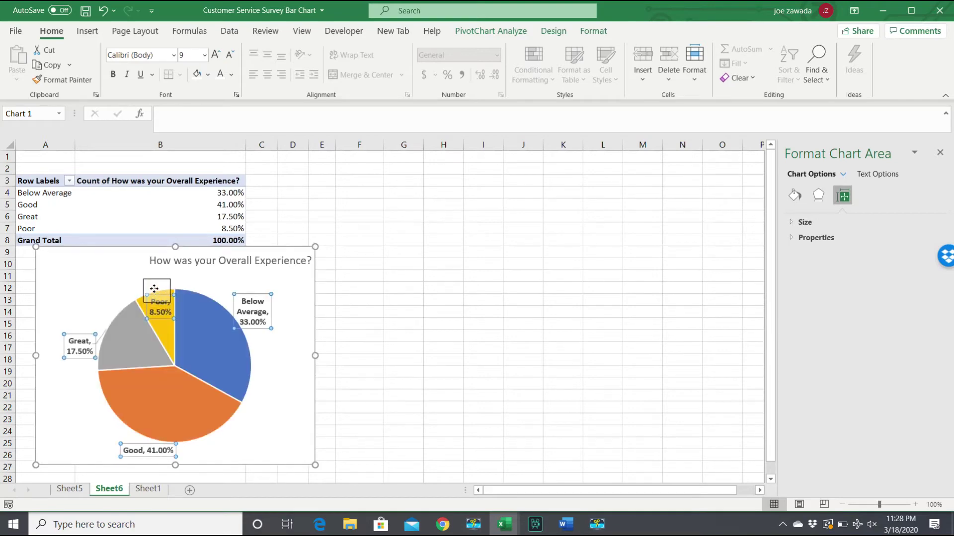
{"action": "left_click_drag", "start_coordinate": [154, 288], "coordinate": [124, 271]}
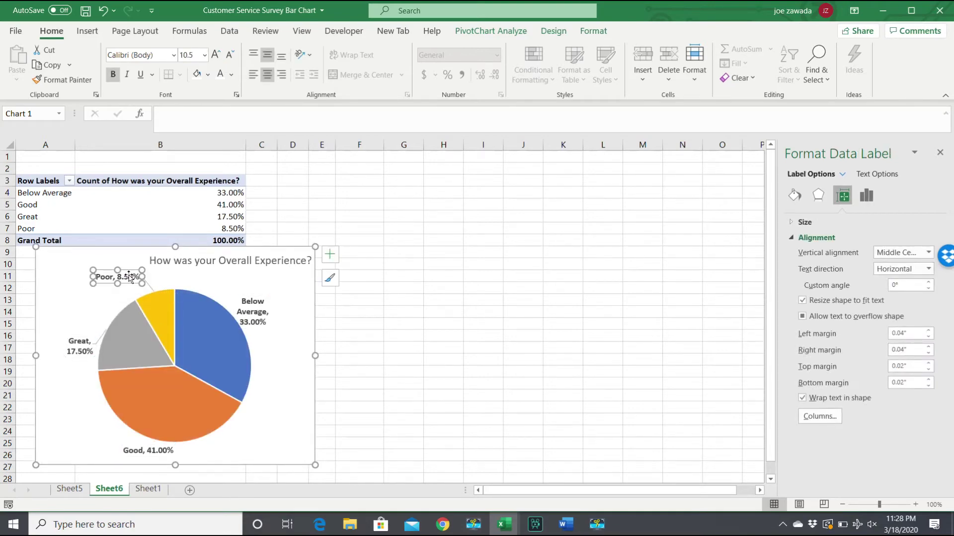
{"action": "left_click", "coordinate": [164, 277]}
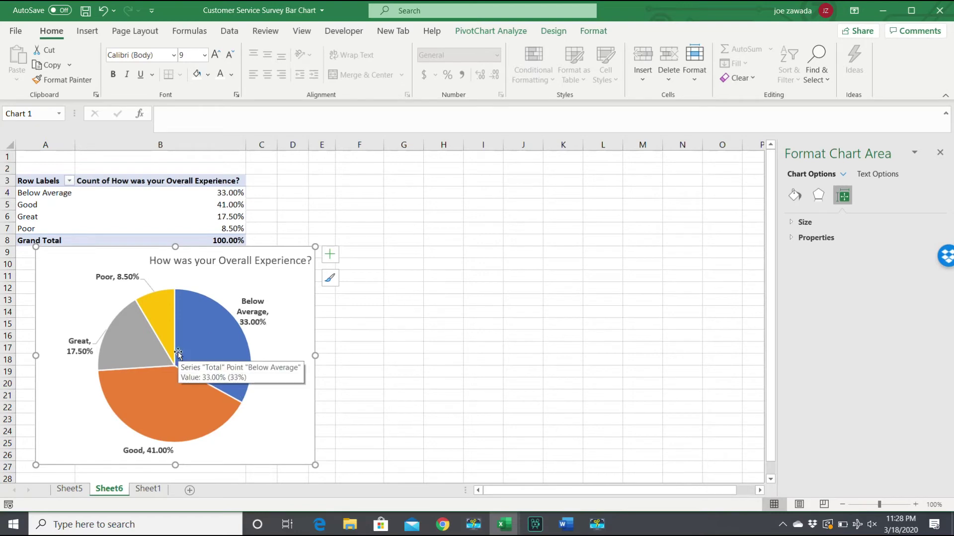
Step: Change the pie chart's type to 3-D Pie through Change Chart Type
{"action": "left_click", "coordinate": [206, 347]}
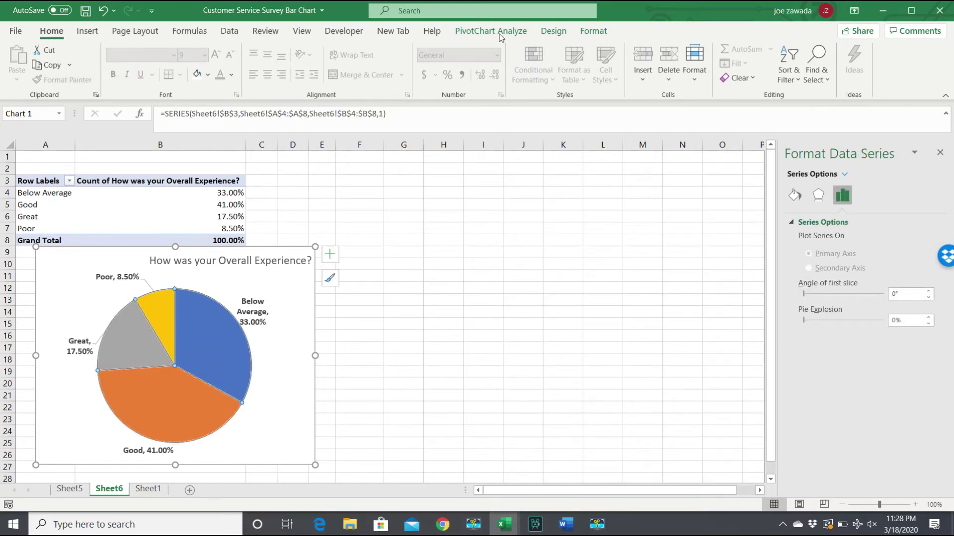
{"action": "left_click", "coordinate": [554, 32]}
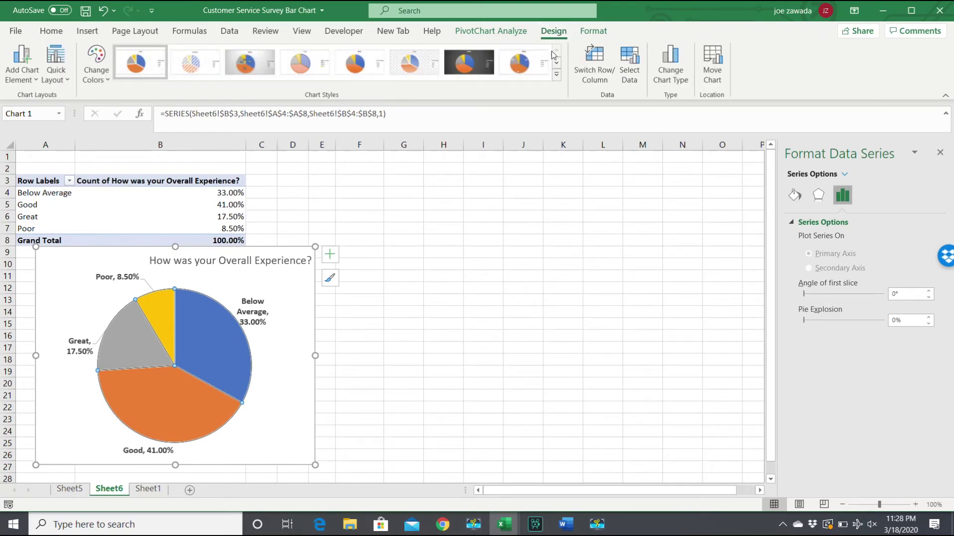
{"action": "left_click", "coordinate": [661, 82]}
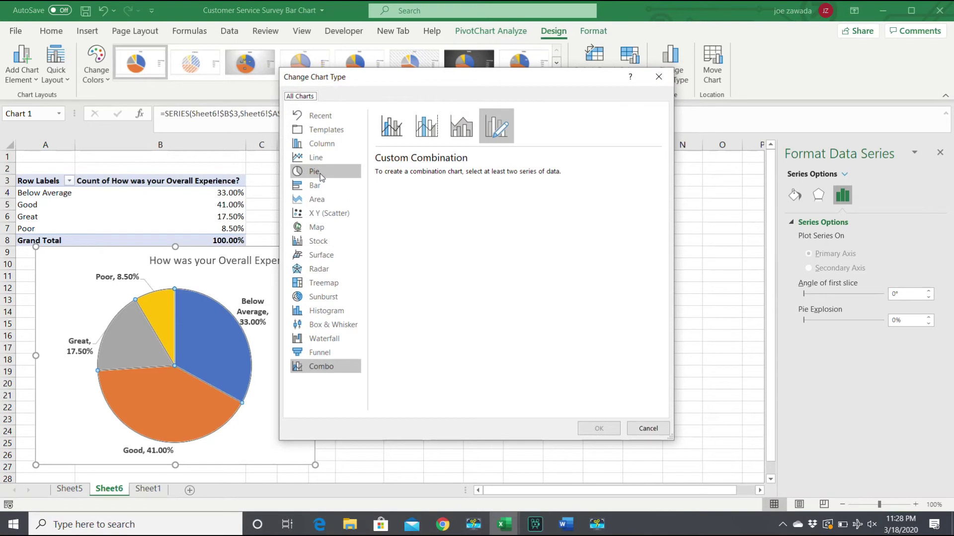
{"action": "left_click", "coordinate": [320, 172]}
{"action": "left_click", "coordinate": [424, 130]}
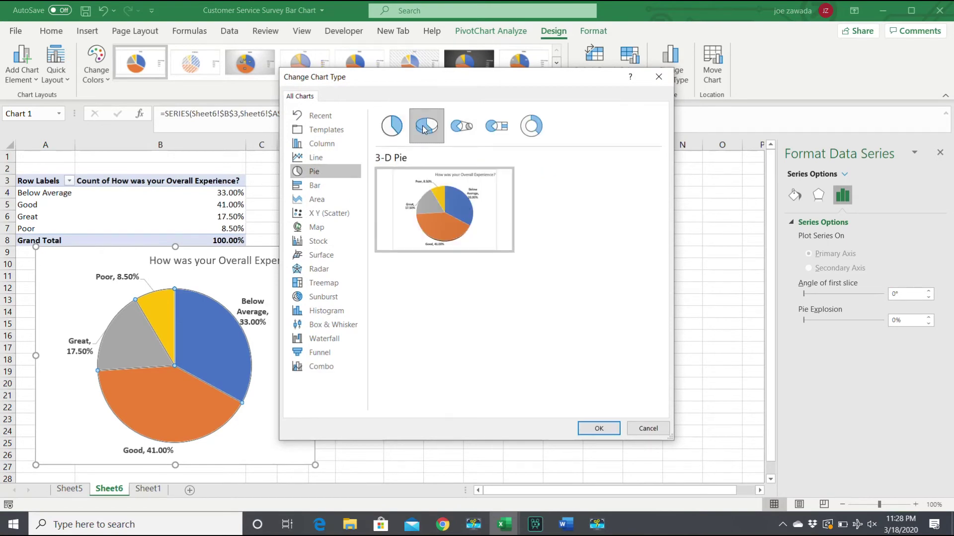
{"action": "mouse_move", "coordinate": [449, 218]}
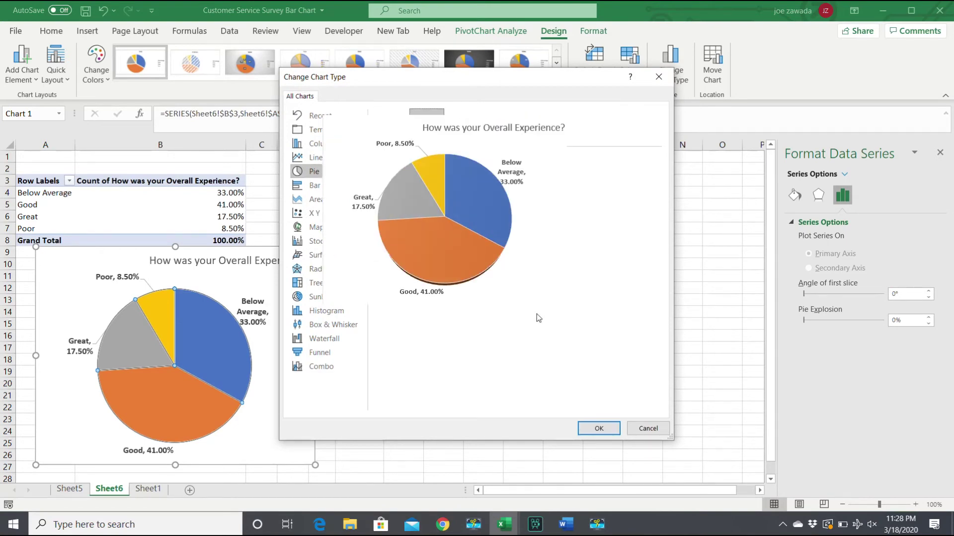
{"action": "left_click", "coordinate": [599, 428]}
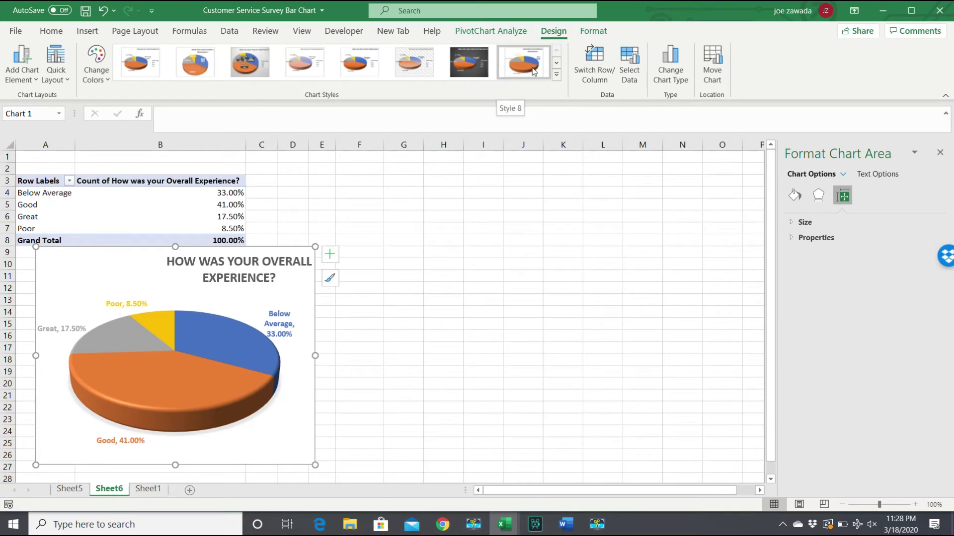
Step: Apply the chart style with a bold uppercase title and move the pie beside the pivot table
{"action": "left_click", "coordinate": [532, 72]}
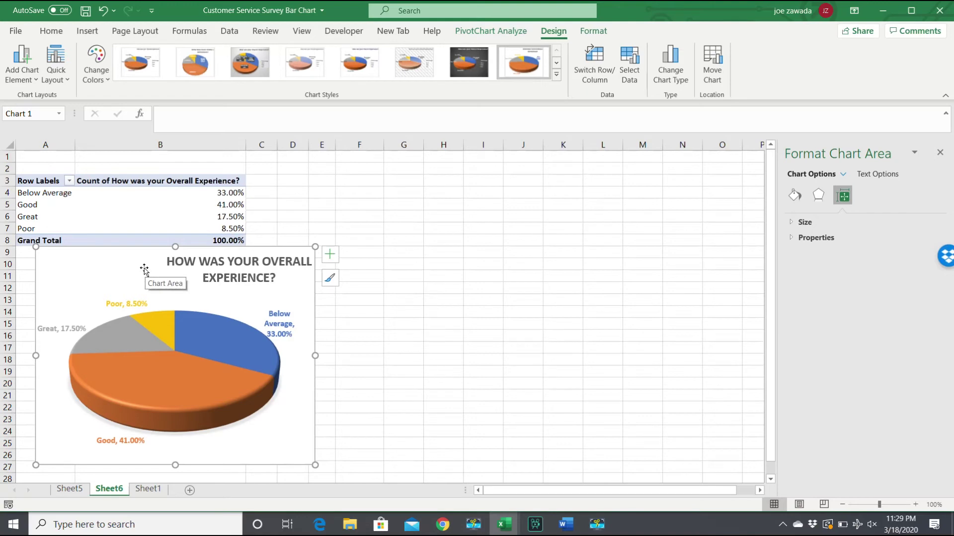
{"action": "left_click_drag", "start_coordinate": [144, 269], "coordinate": [415, 190]}
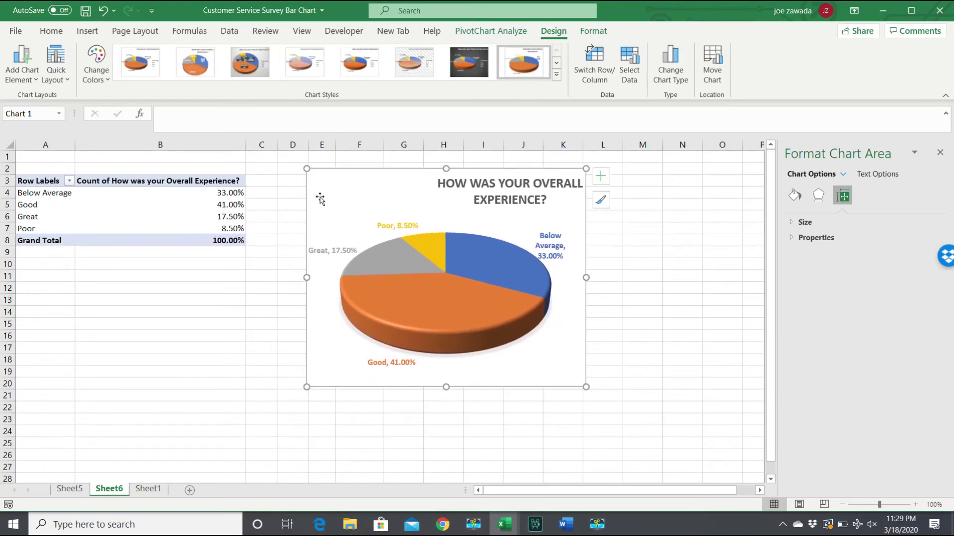
Step: Give the pie chart's chart area a solid black border line
{"action": "left_click", "coordinate": [238, 226]}
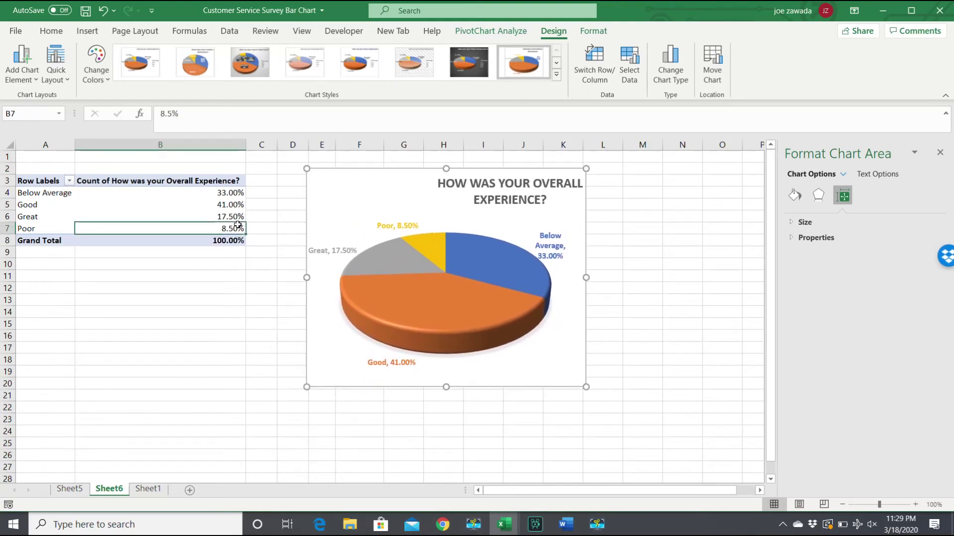
{"action": "left_click", "coordinate": [322, 217]}
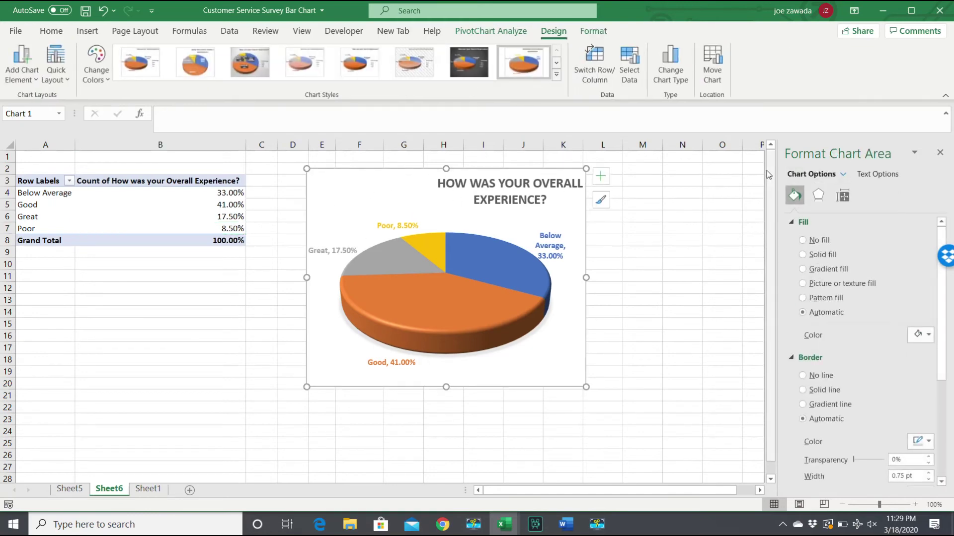
{"action": "left_click", "coordinate": [803, 390]}
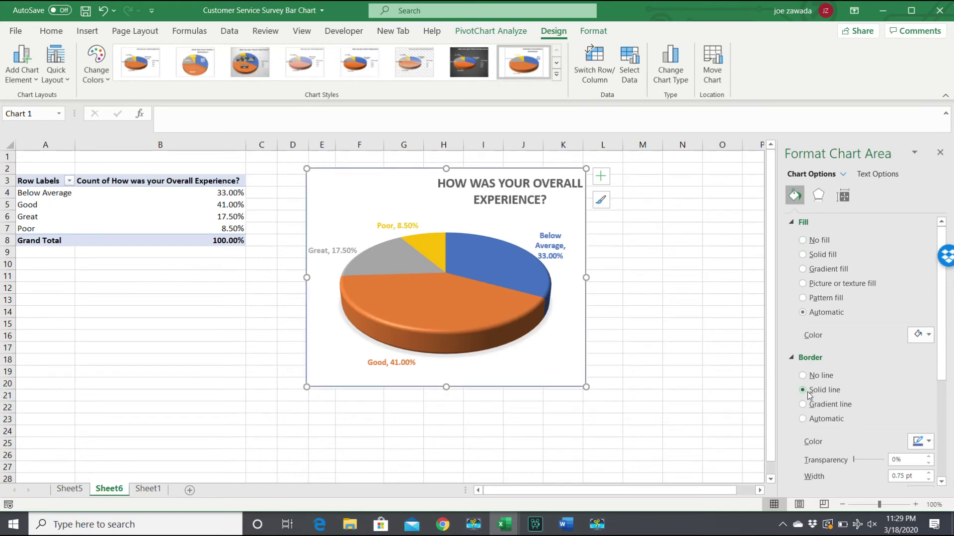
{"action": "left_click", "coordinate": [928, 442]}
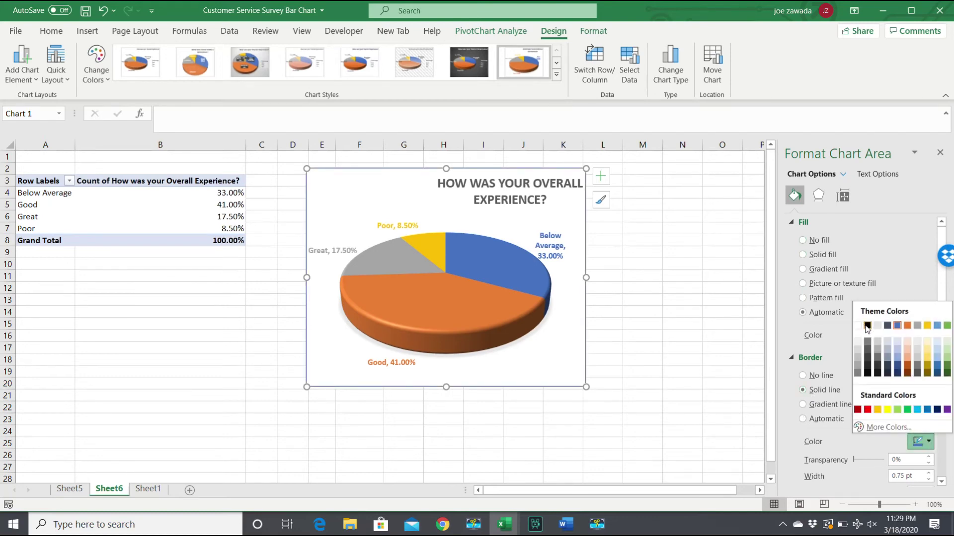
{"action": "left_click", "coordinate": [867, 326]}
{"action": "left_click", "coordinate": [234, 334]}
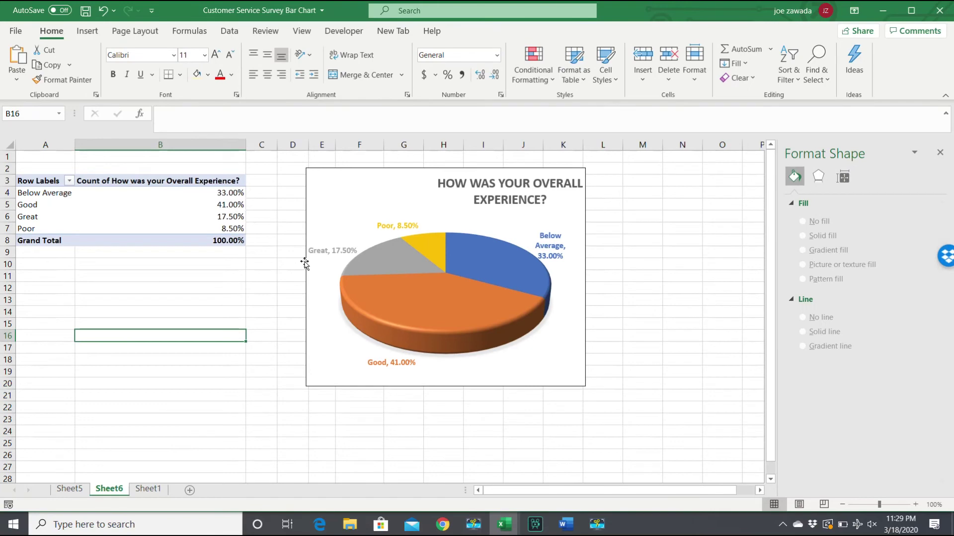
Step: Give the grey Great slice a solid green fill
{"action": "left_click", "coordinate": [394, 260]}
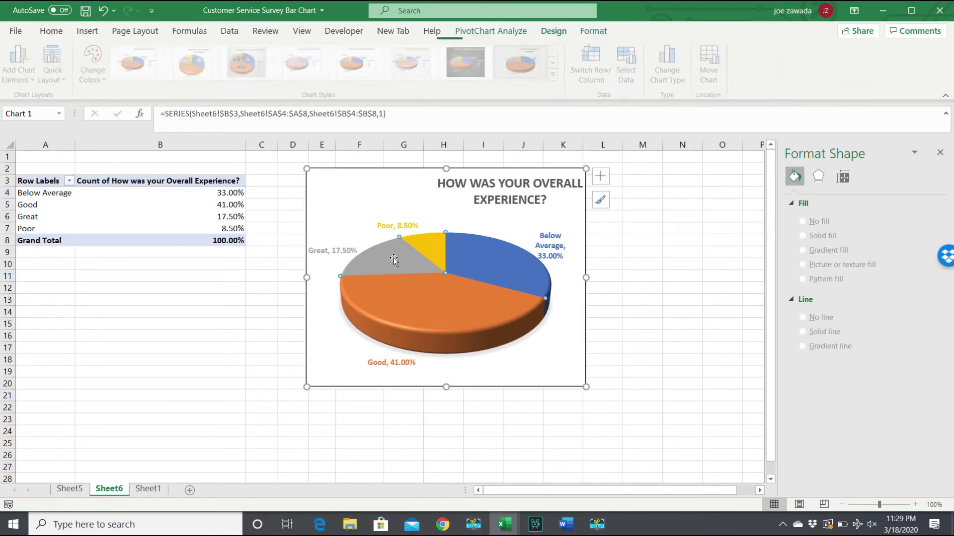
{"action": "left_click", "coordinate": [388, 258]}
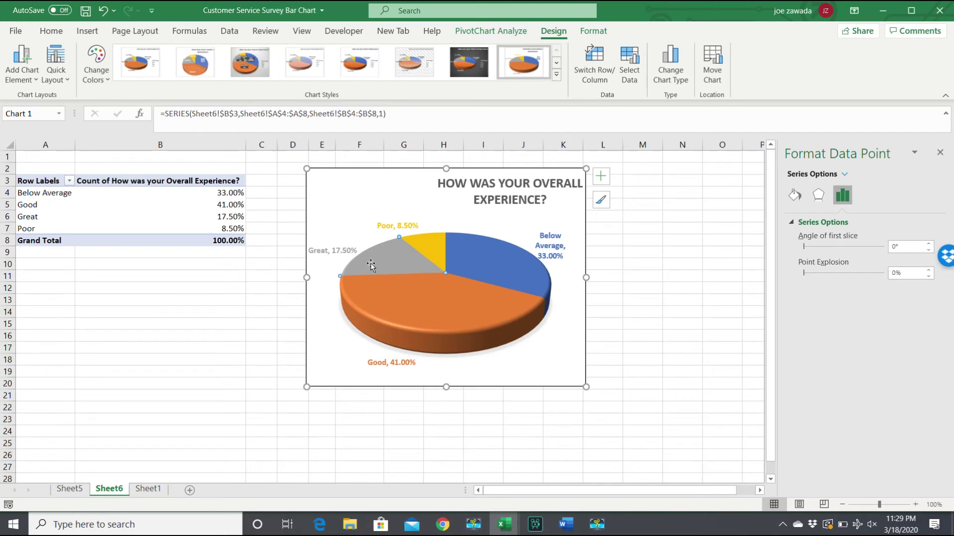
{"action": "mouse_move", "coordinate": [382, 264]}
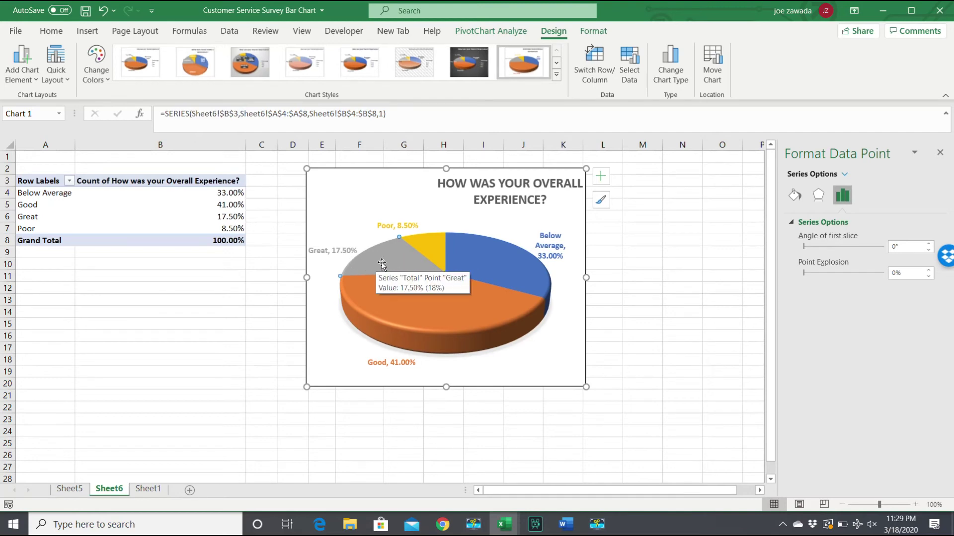
{"action": "left_click", "coordinate": [795, 196]}
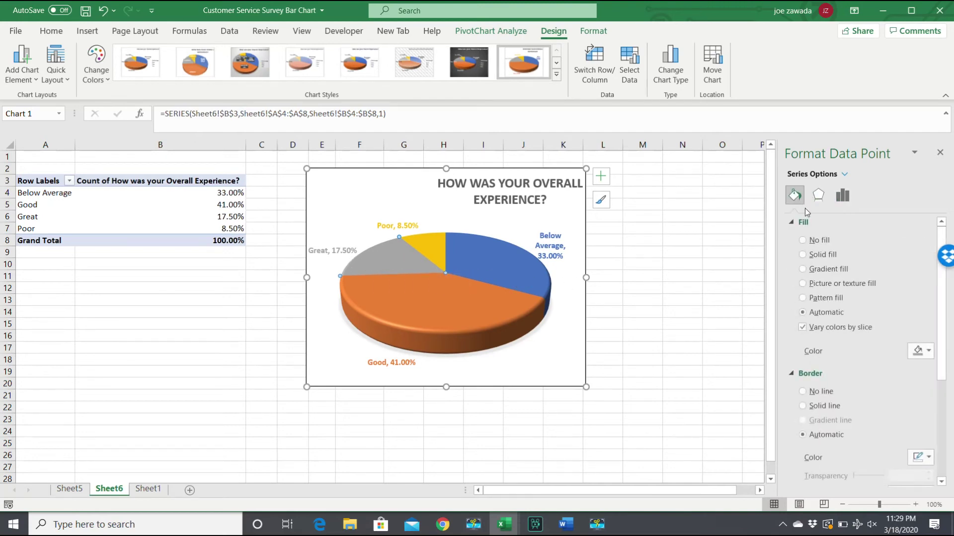
{"action": "left_click", "coordinate": [803, 254]}
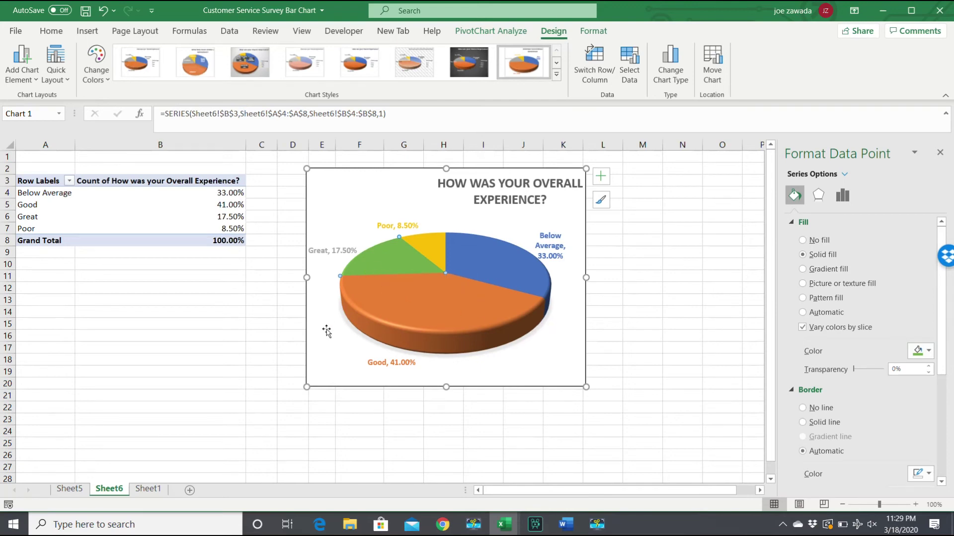
Step: Recolour the yellow Poor slice red
{"action": "left_click", "coordinate": [432, 247]}
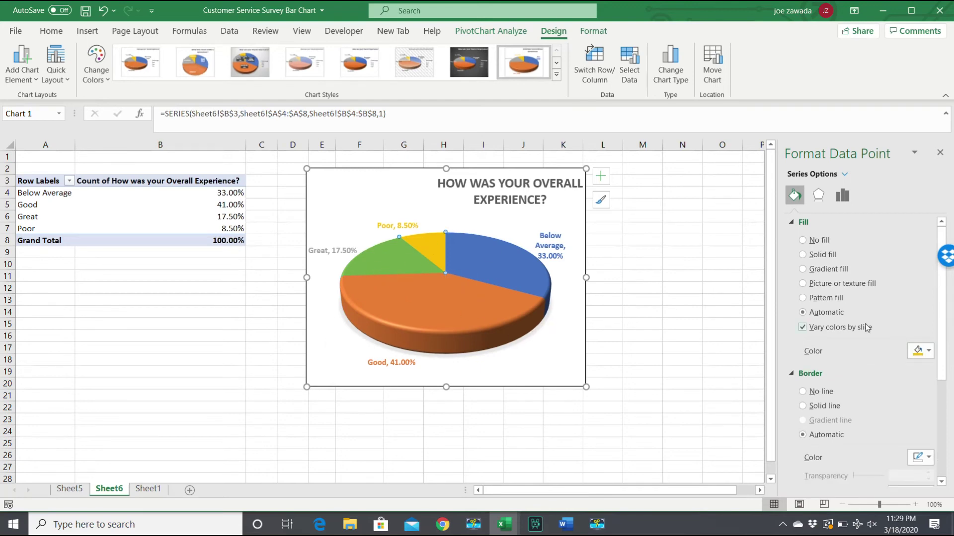
{"action": "left_click", "coordinate": [925, 351]}
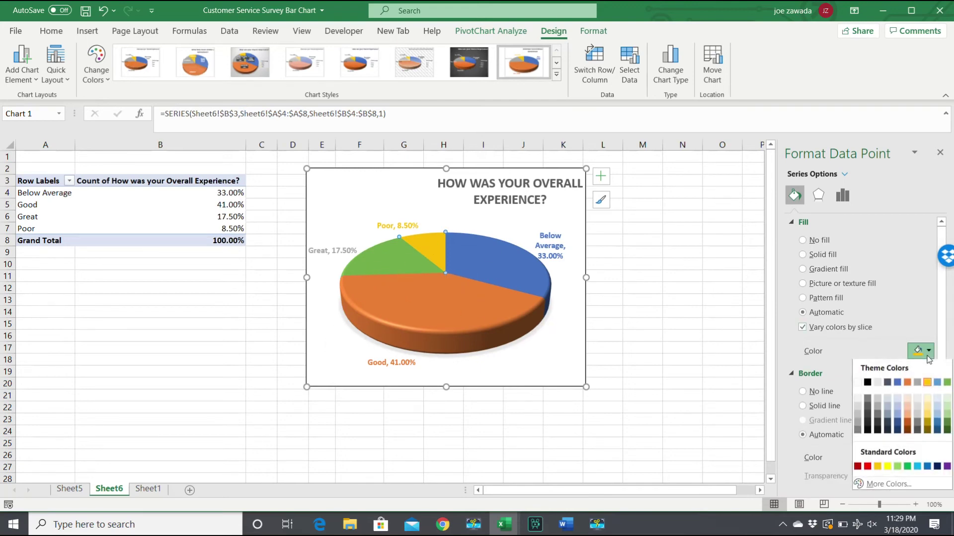
{"action": "left_click", "coordinate": [867, 467]}
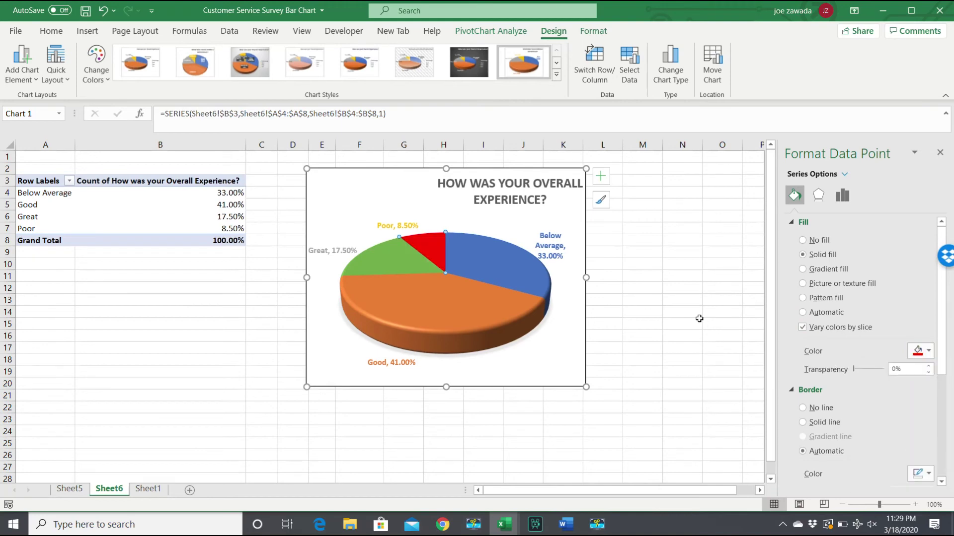
{"action": "left_click", "coordinate": [280, 316]}
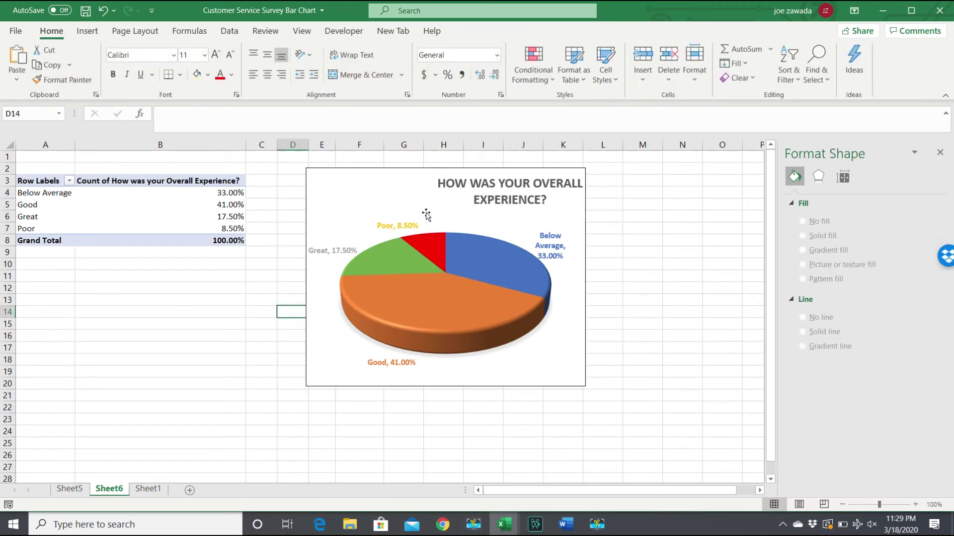
Step: Cut the chart from Sheet6, paste it at E1 on Sheet1, and shrink it slightly
{"action": "right_click", "coordinate": [398, 206]}
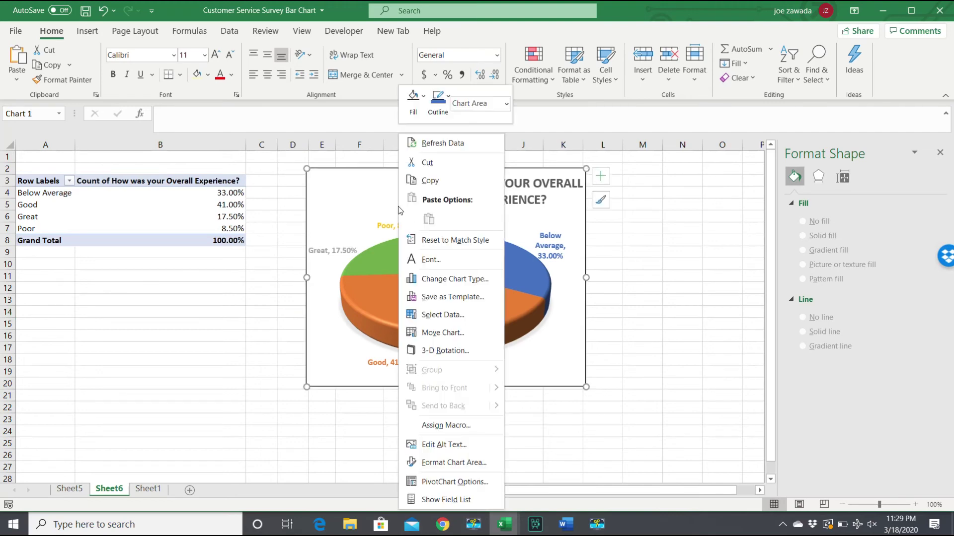
{"action": "left_click", "coordinate": [449, 170]}
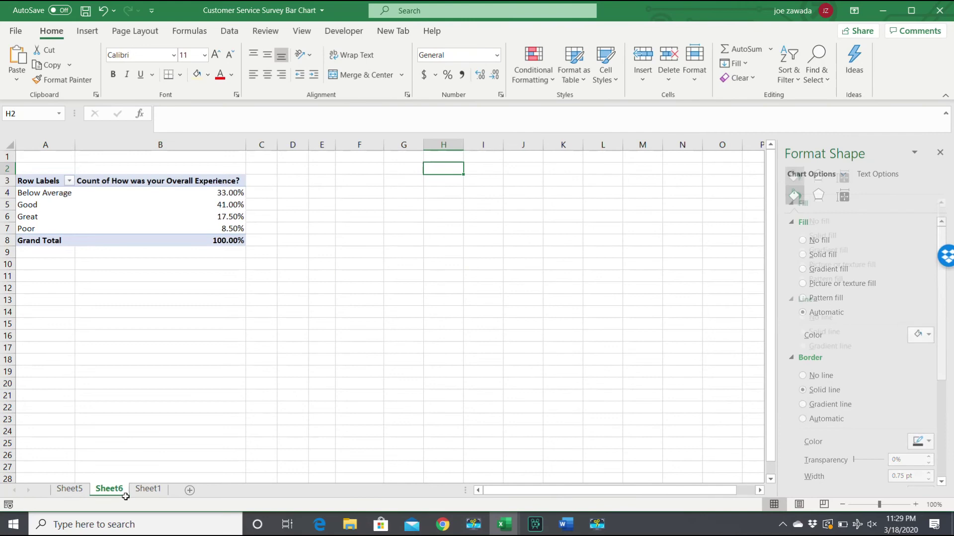
{"action": "left_click", "coordinate": [148, 489]}
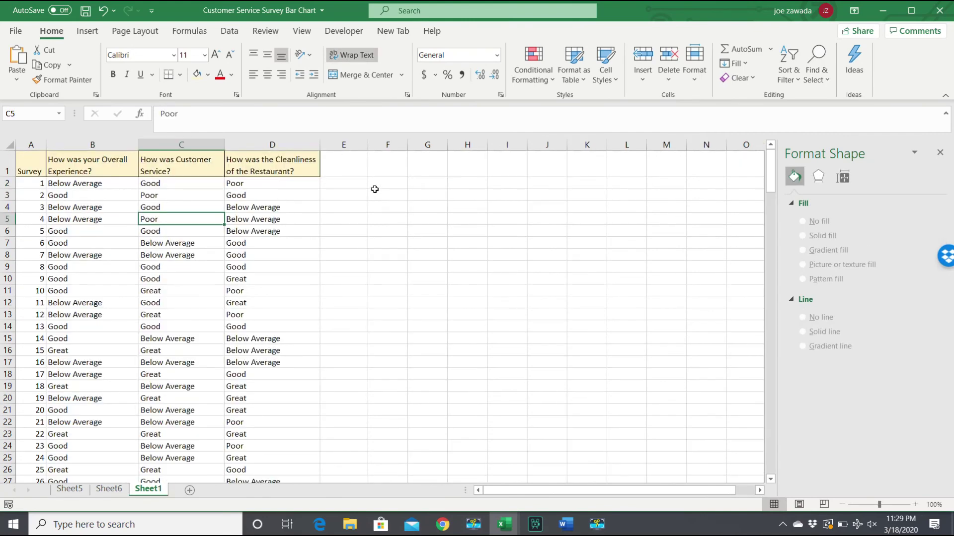
{"action": "left_click", "coordinate": [363, 172]}
{"action": "right_click", "coordinate": [349, 166]}
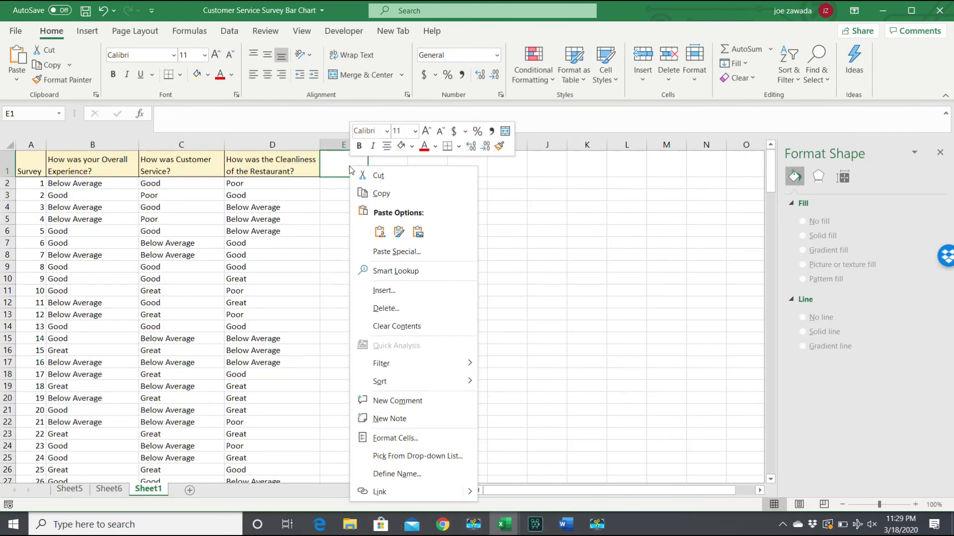
{"action": "left_click", "coordinate": [379, 233]}
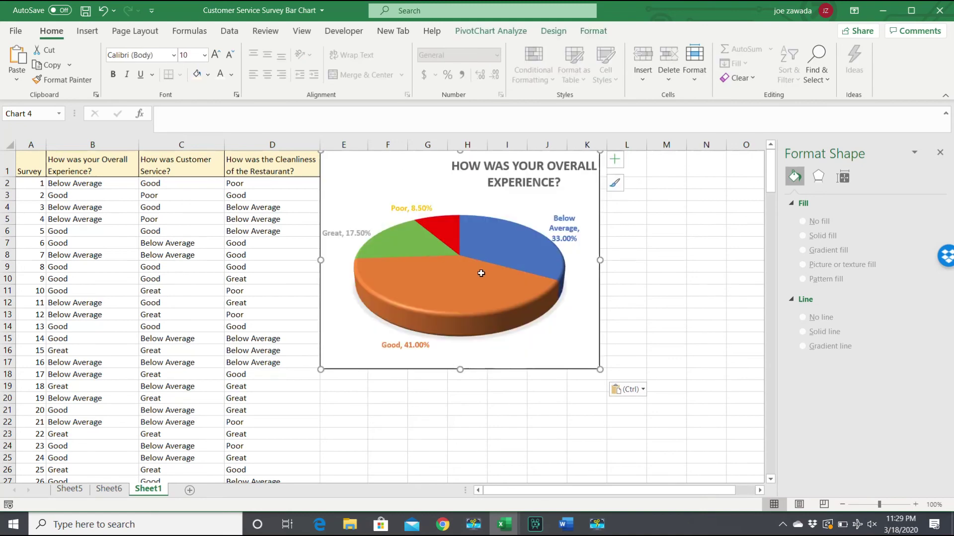
{"action": "left_click_drag", "start_coordinate": [601, 369], "coordinate": [579, 350]}
{"action": "left_click", "coordinate": [497, 386]}
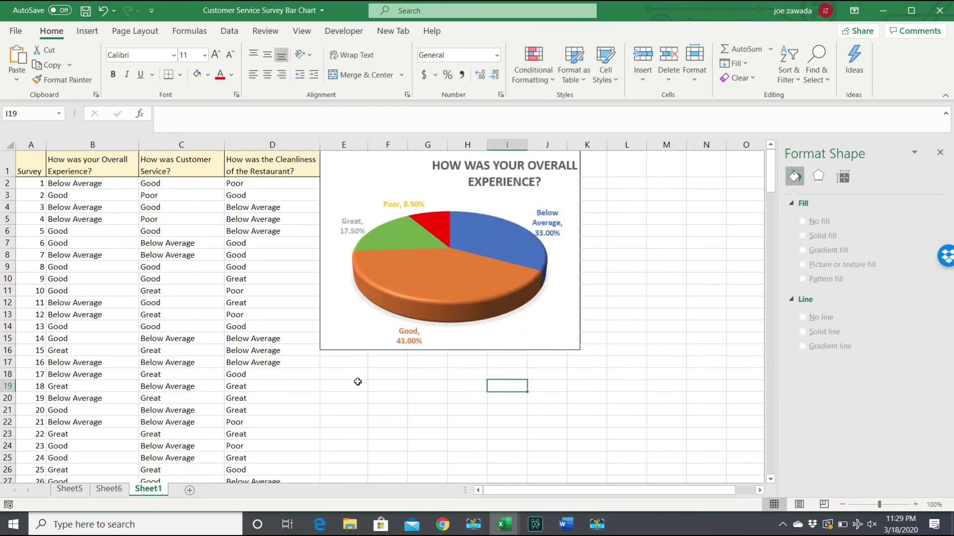
Step: Review the Customer Service and Cleanliness question headers and their survey responses on Sheet1
{"action": "left_click", "coordinate": [177, 158]}
{"action": "left_click", "coordinate": [255, 162]}
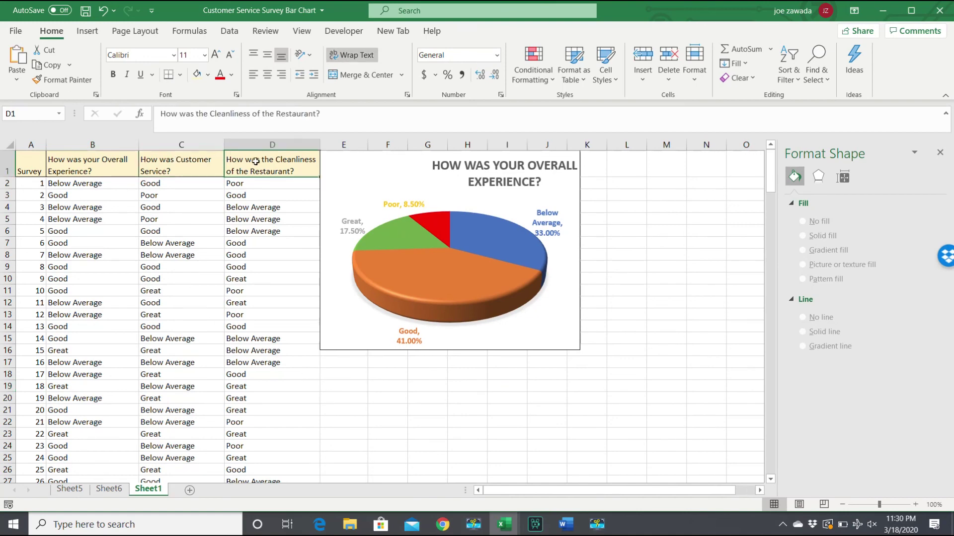
{"action": "left_click", "coordinate": [257, 219]}
{"action": "left_click", "coordinate": [214, 255]}
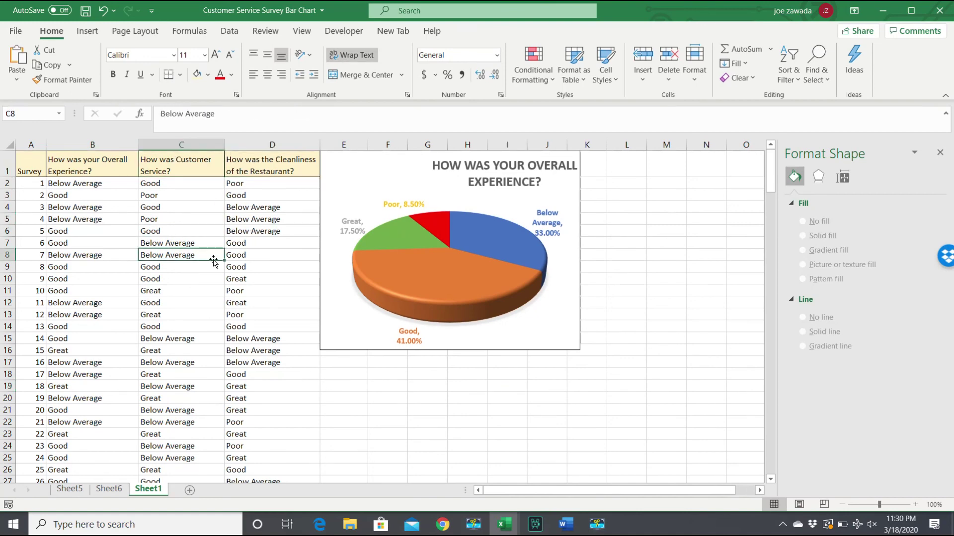
{"action": "left_click", "coordinate": [276, 268]}
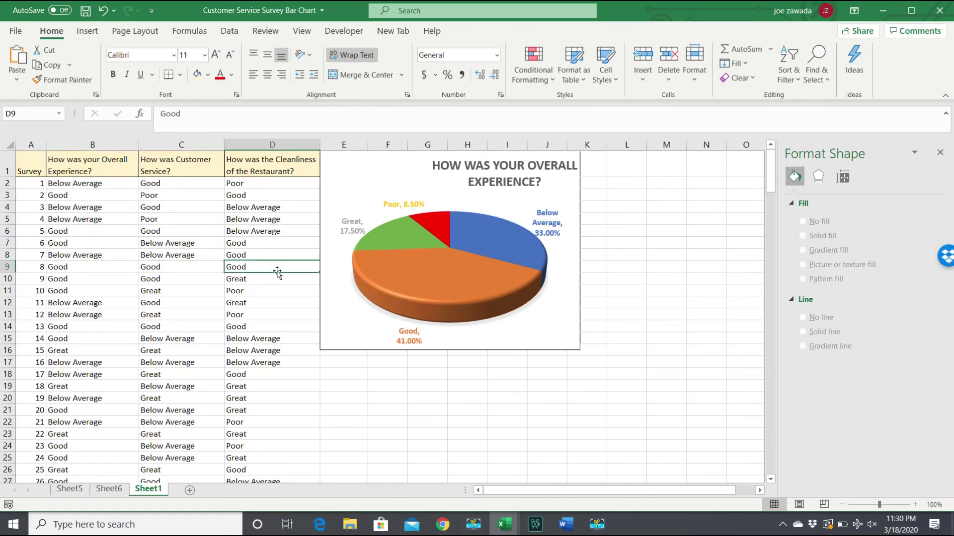
{"action": "left_click", "coordinate": [400, 398]}
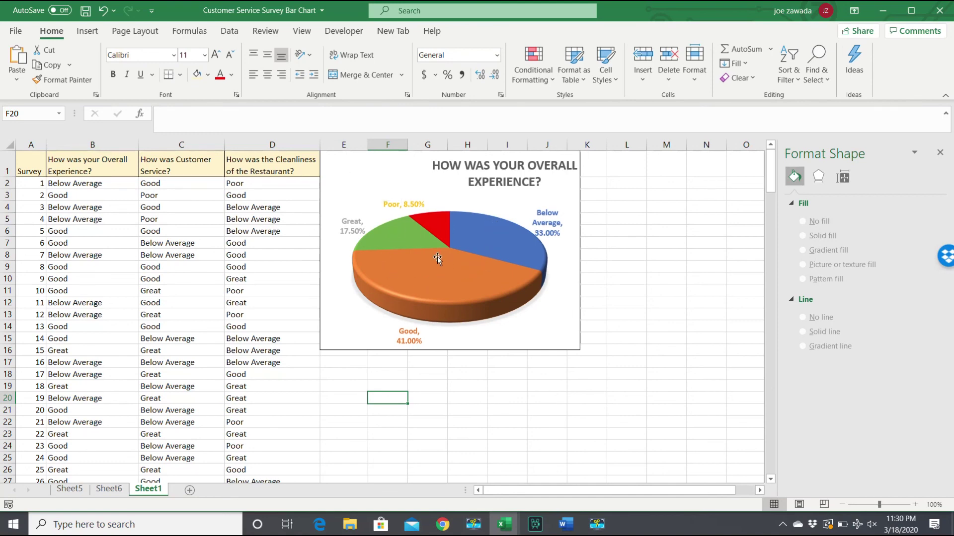
{"action": "mouse_move", "coordinate": [461, 284]}
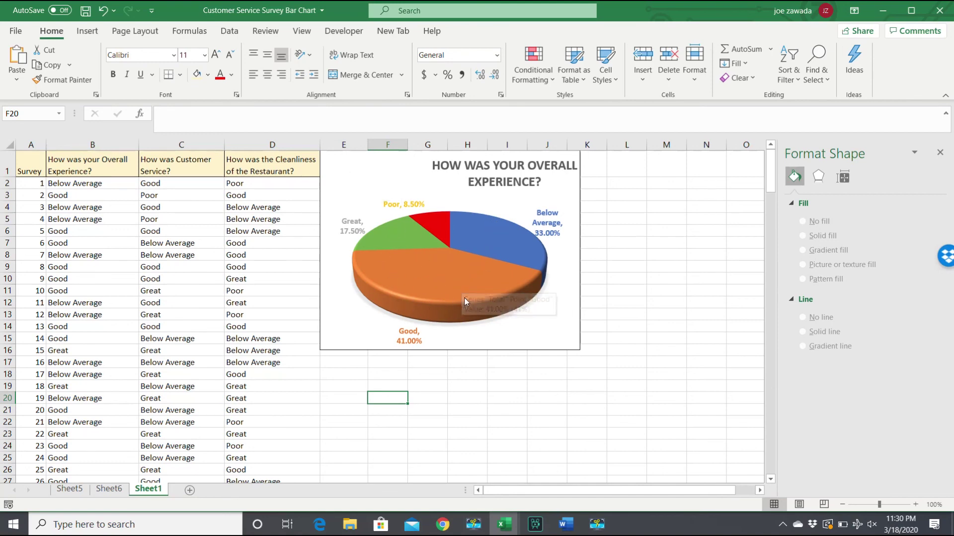